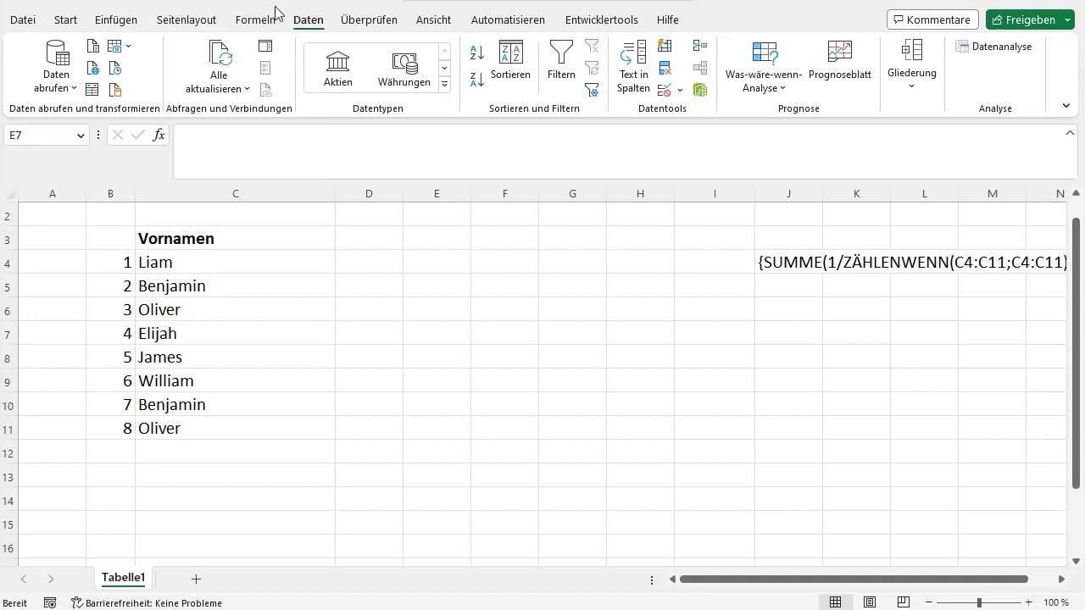
- Point out the duplicate Benjamin and Oliver entries among the eight first names
click(181, 256)
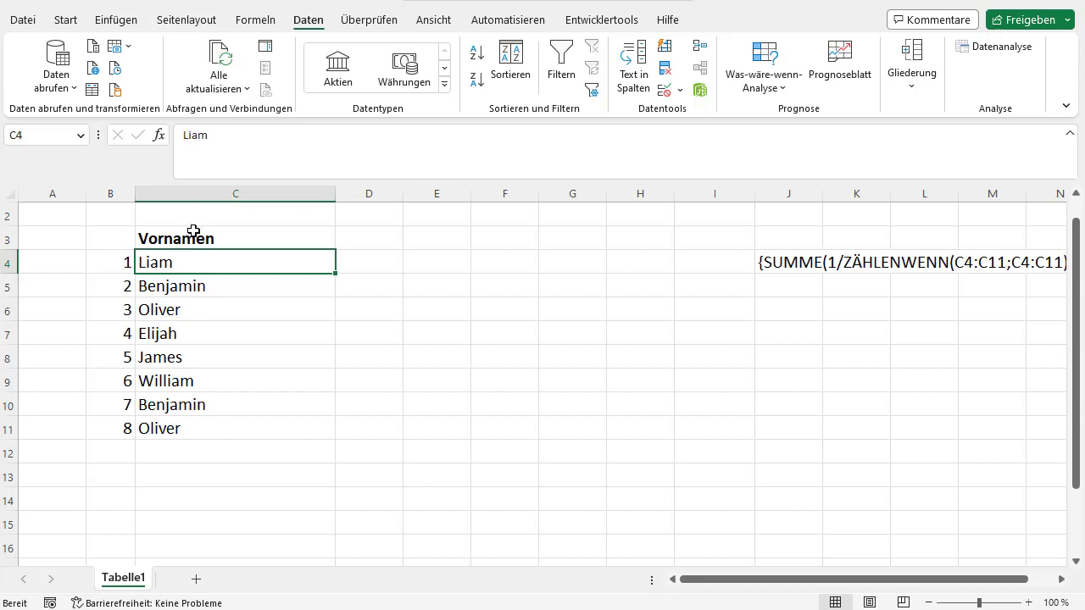
drag(118, 262, 127, 428)
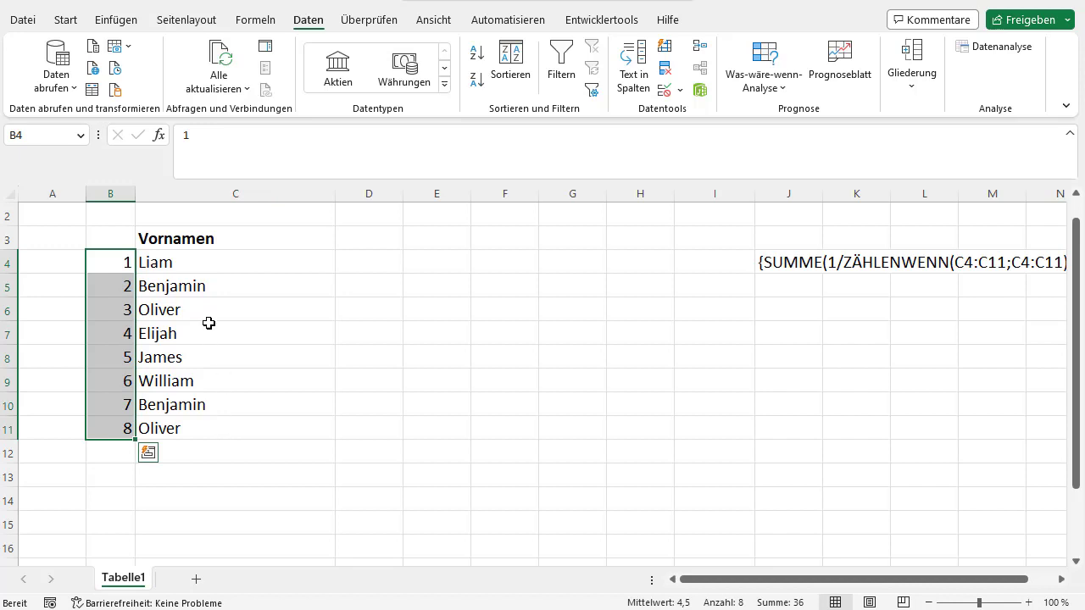
click(203, 265)
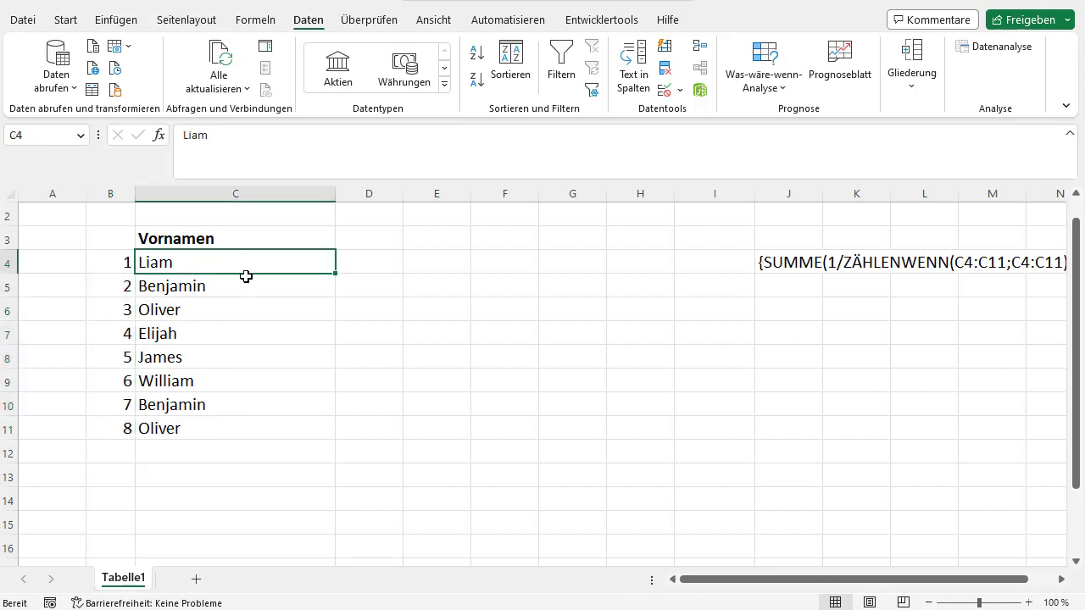
click(214, 310)
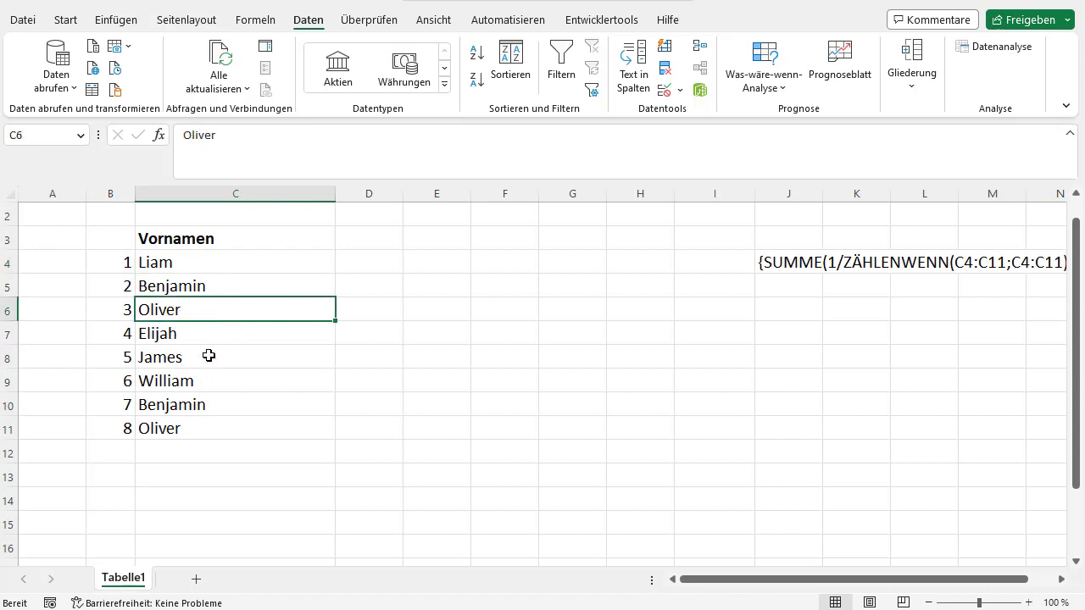
click(200, 402)
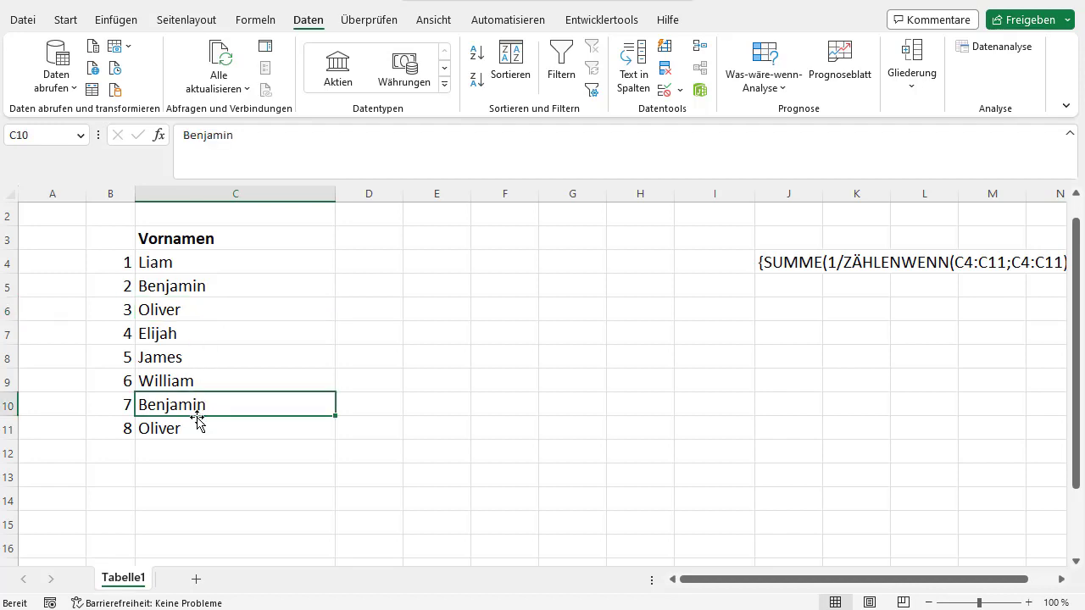
click(198, 286)
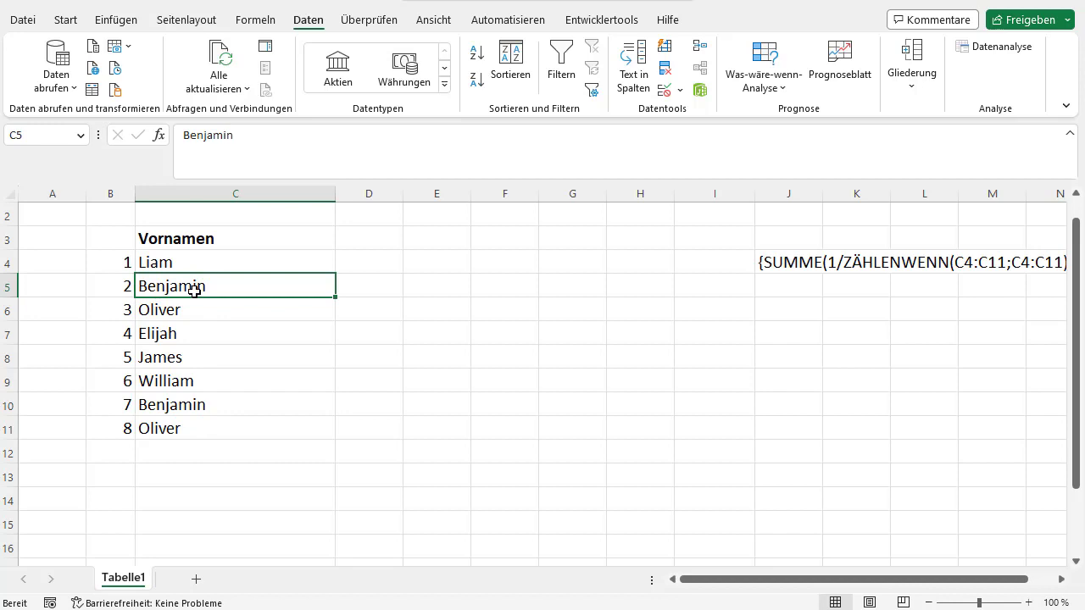
click(193, 405)
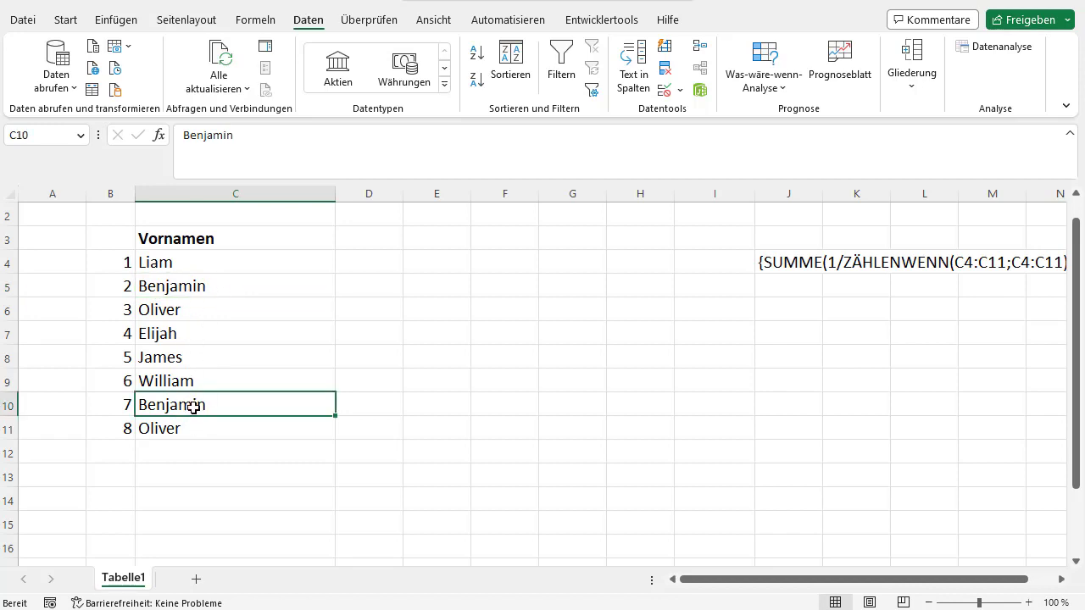
click(182, 309)
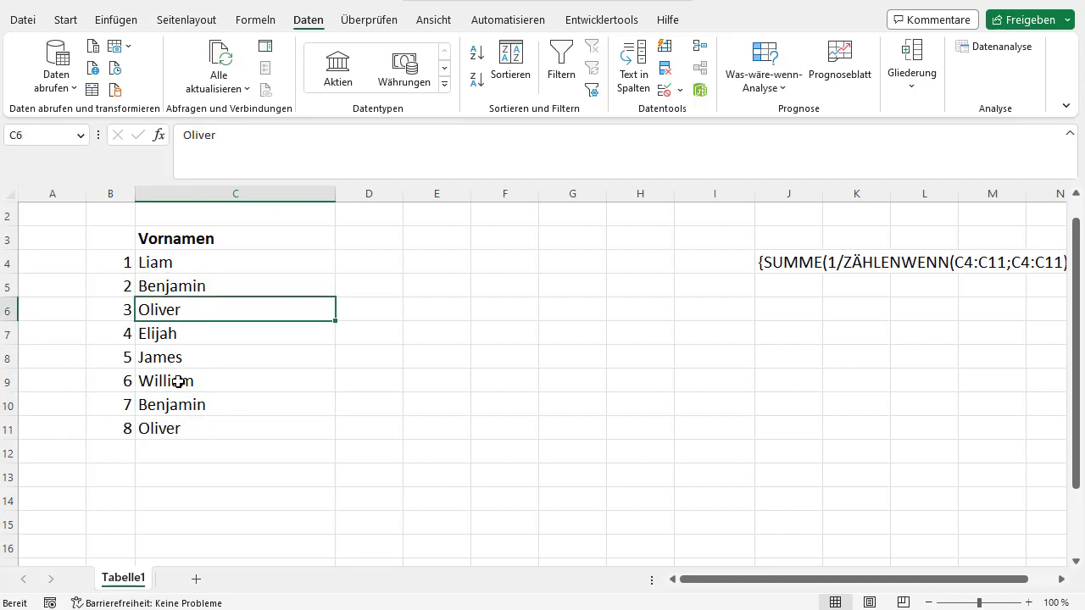
click(178, 433)
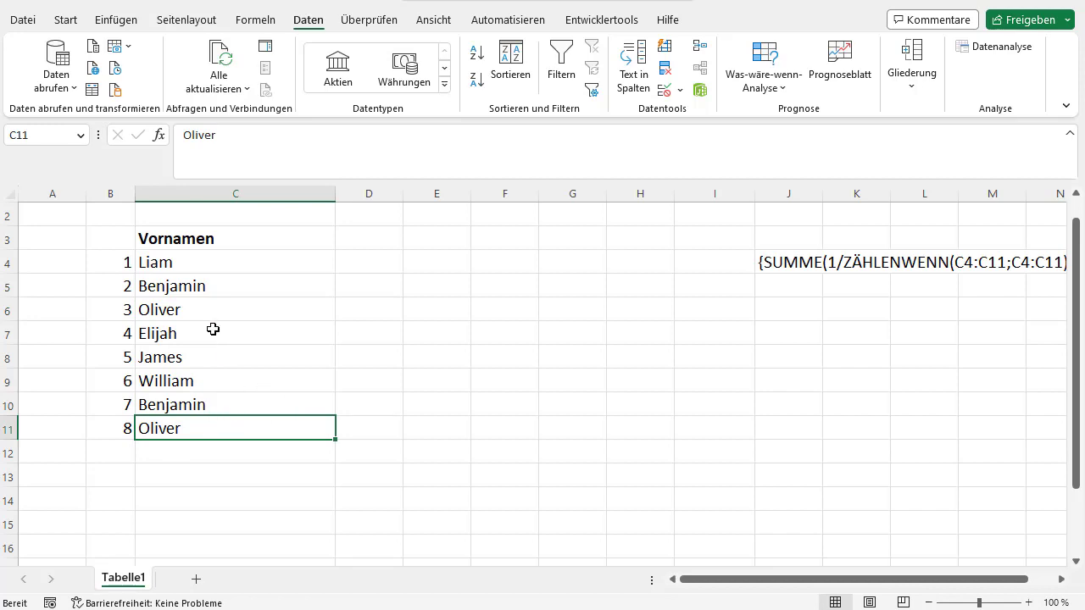
drag(123, 263, 123, 427)
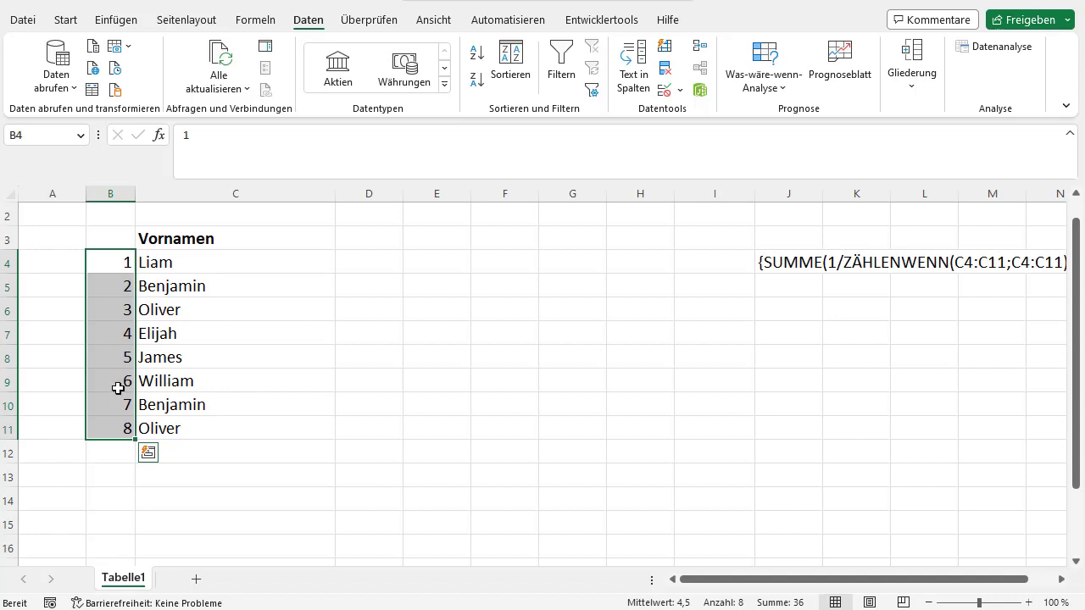
drag(118, 379, 117, 263)
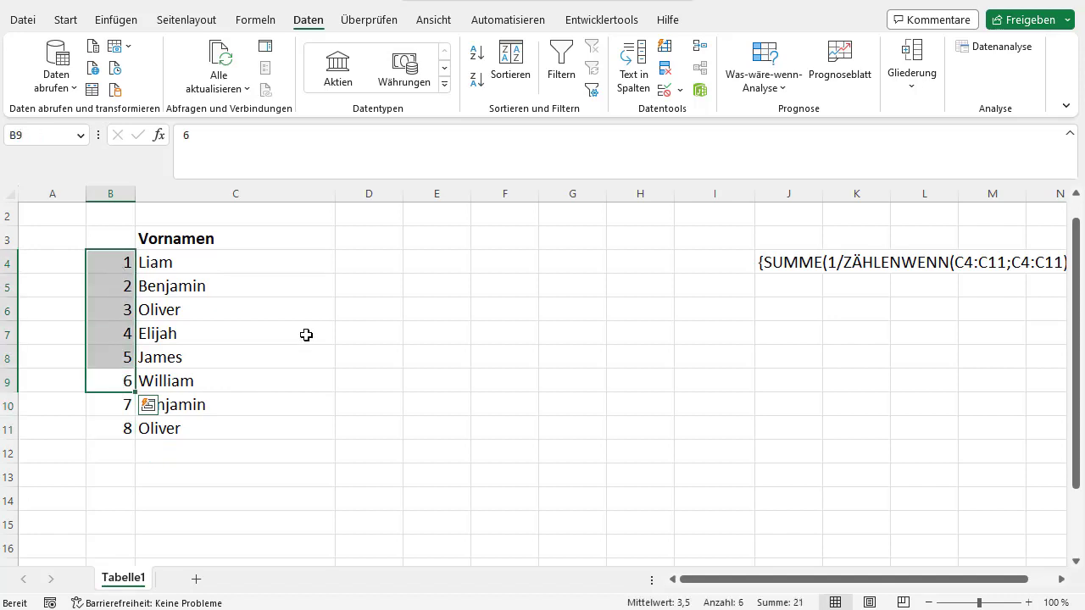
- Try an ANZAHL, then ANZAHL2, count of C4:C11 in E4, then clear it
click(438, 257)
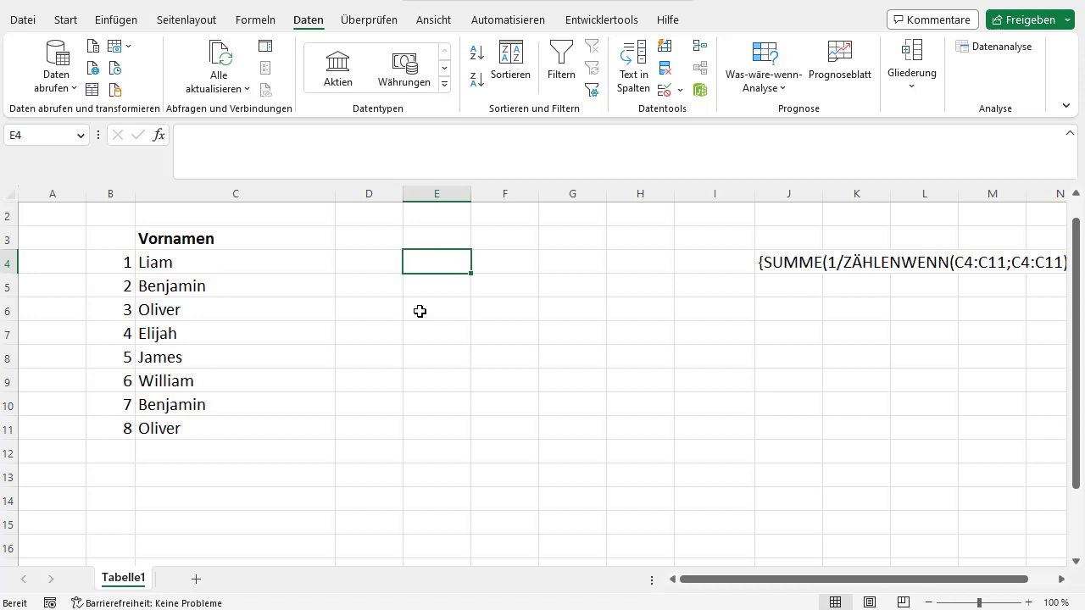
text(=AN)
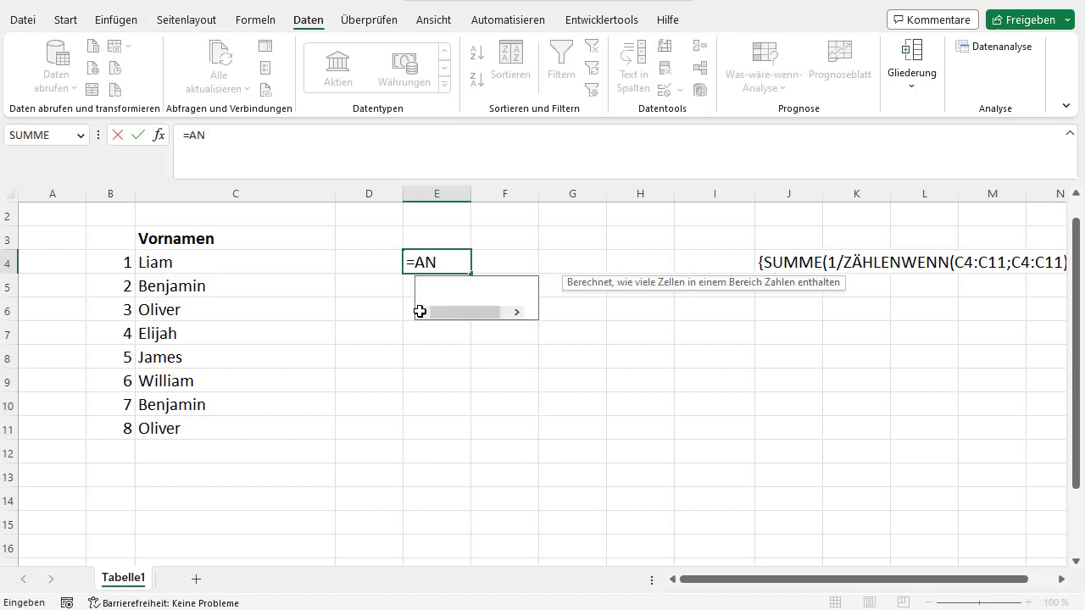
text(ZAHL()
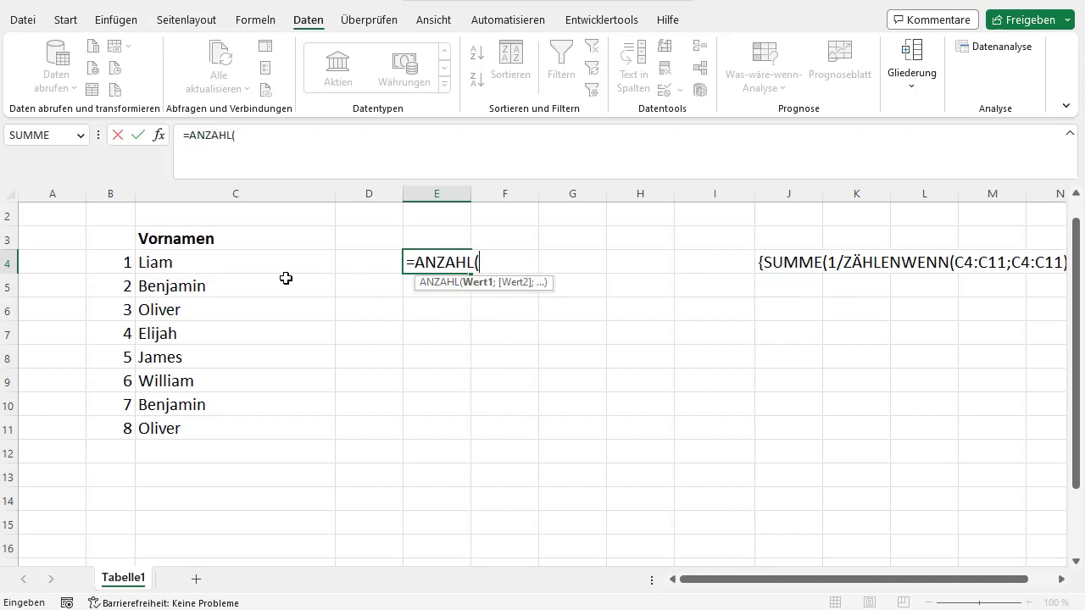
drag(276, 263, 262, 421)
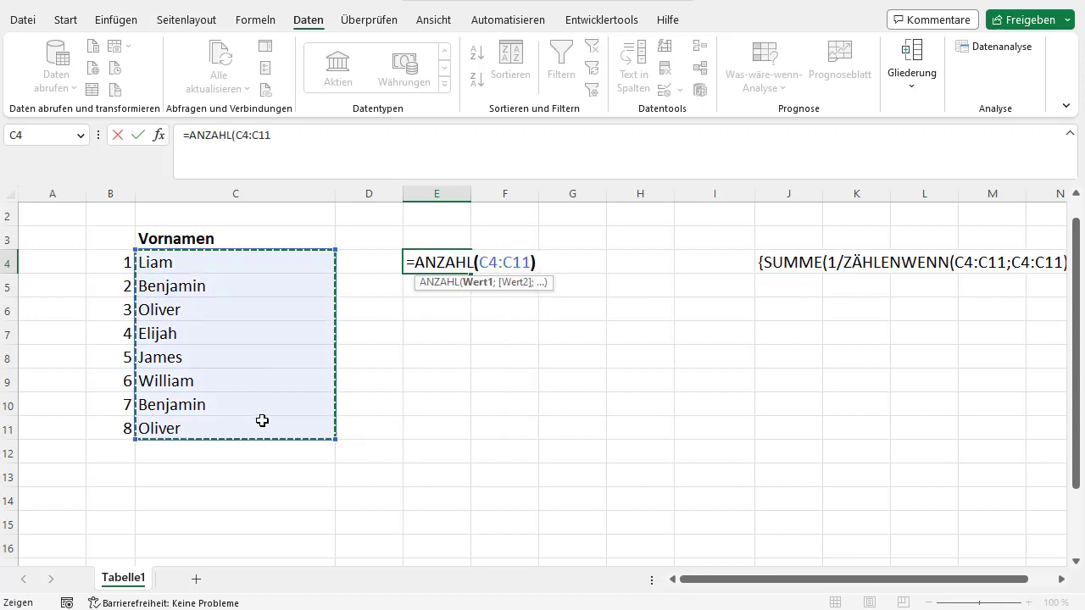
key(Return)
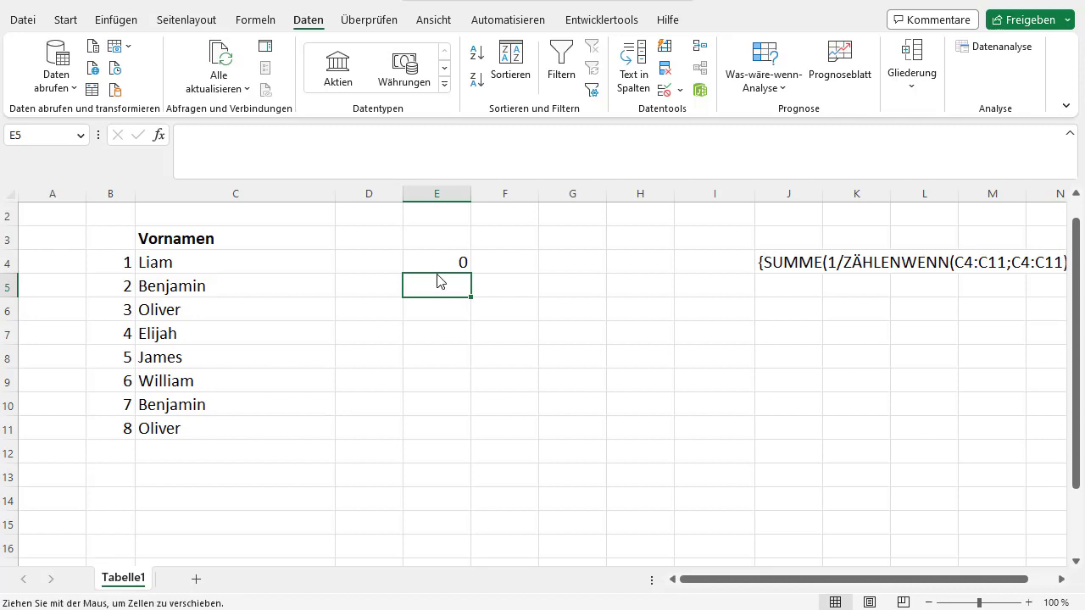
click(436, 263)
click(221, 135)
text(2(C4:C11)
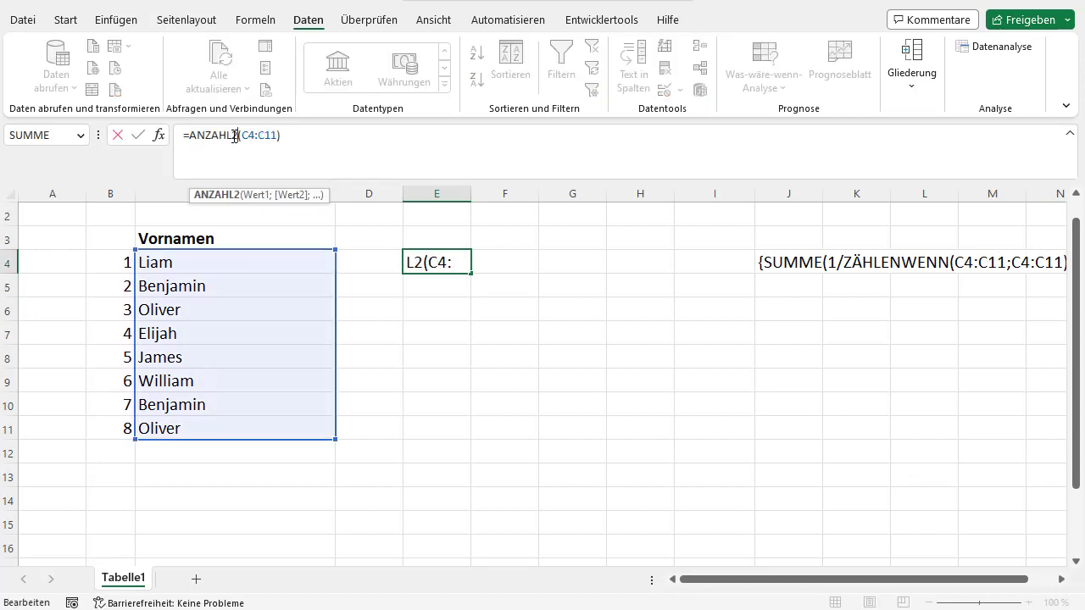
key(Return)
key(Up)
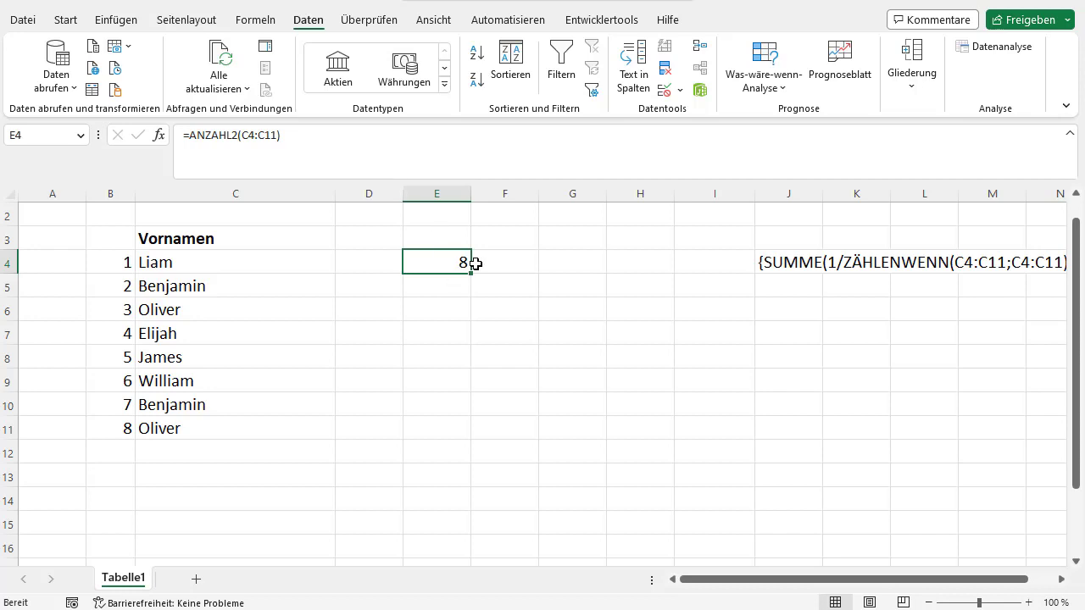
key(Delete)
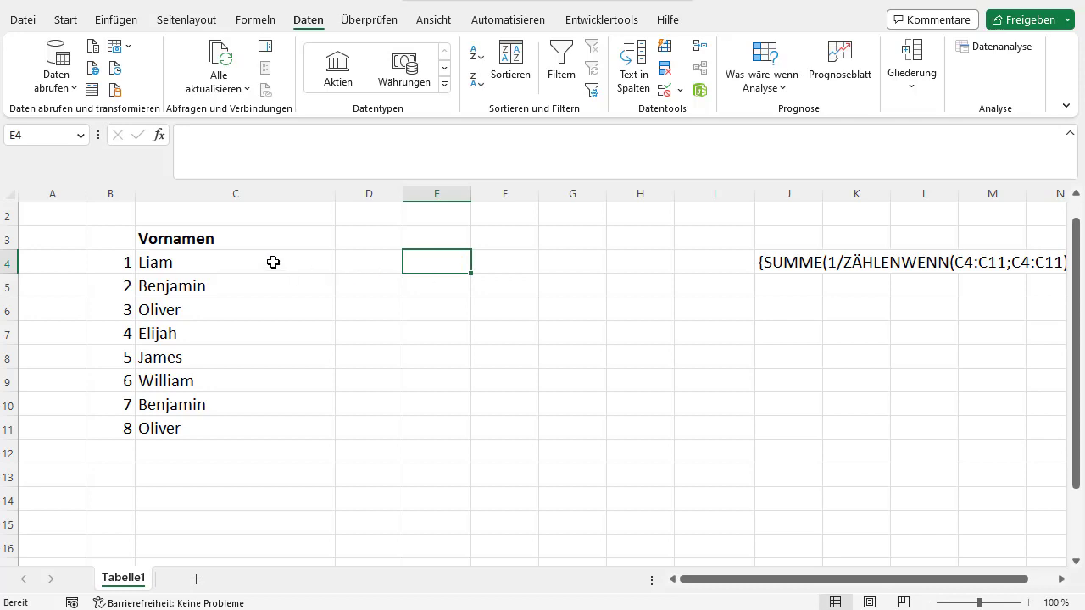
- Run the Spezialfilter on C4:C11, copying only unique names (Keine Duplikate) to E4
drag(273, 263, 273, 427)
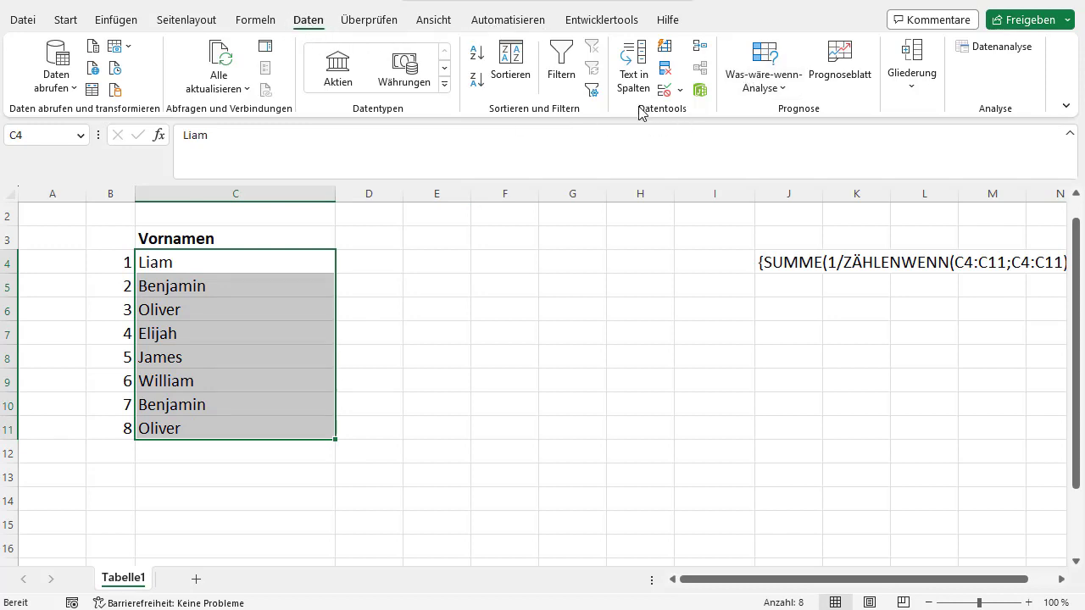
click(592, 99)
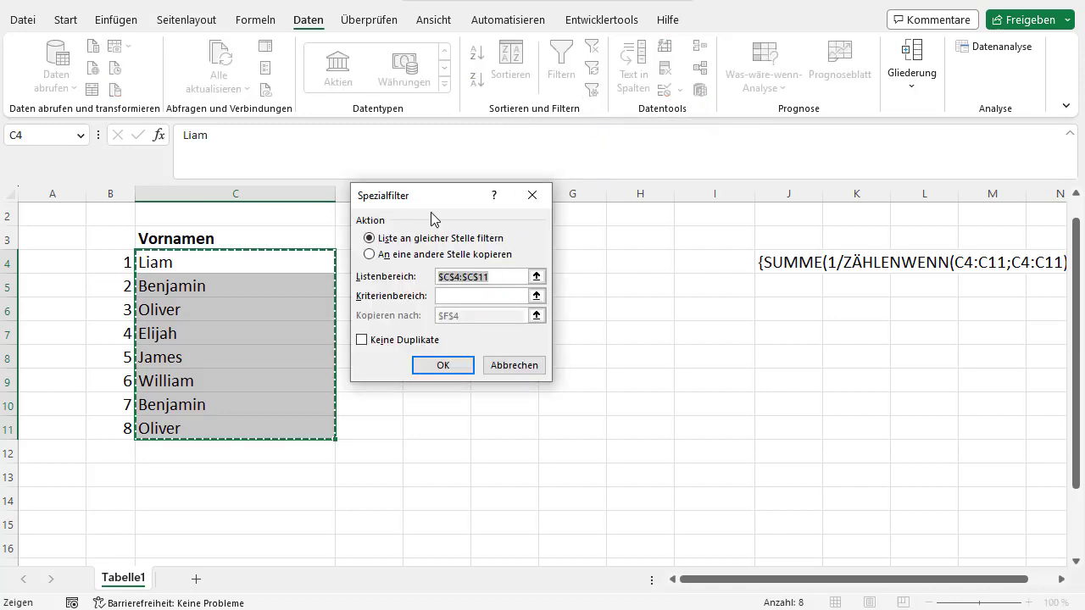
drag(440, 231, 439, 226)
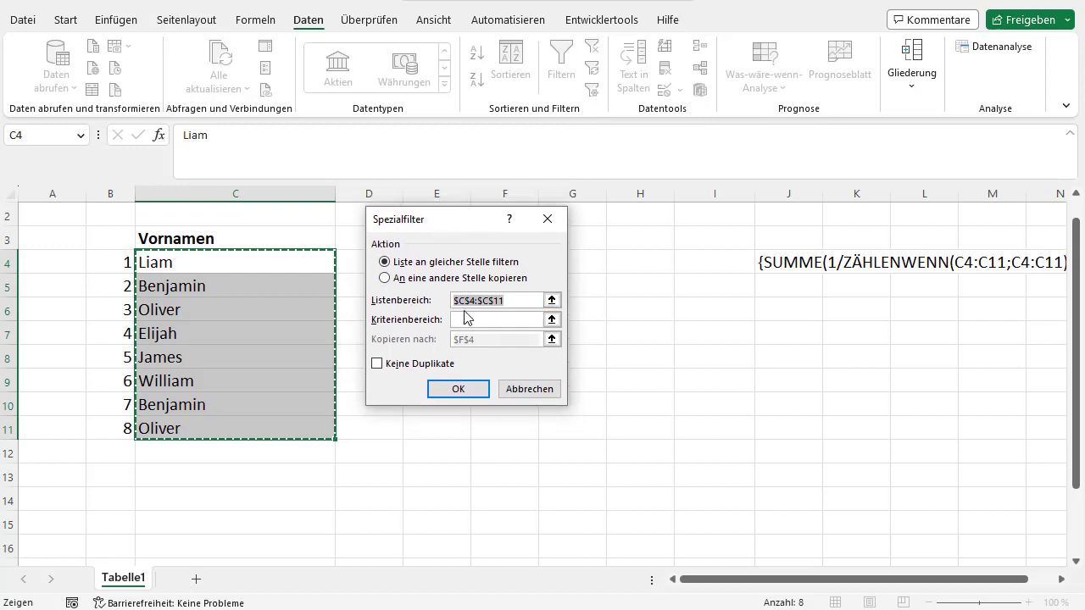
click(416, 282)
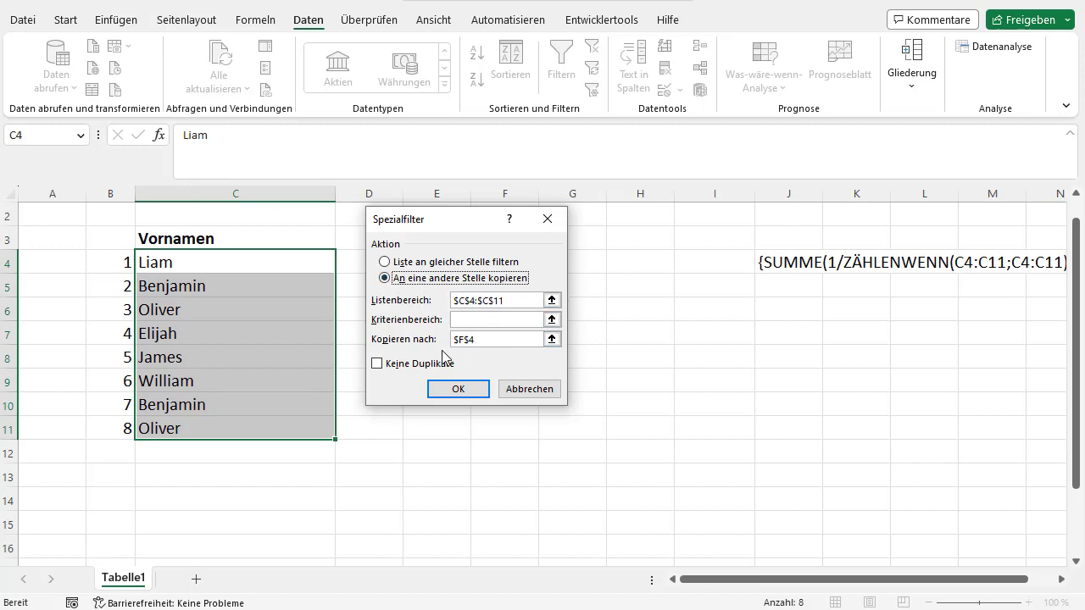
click(393, 370)
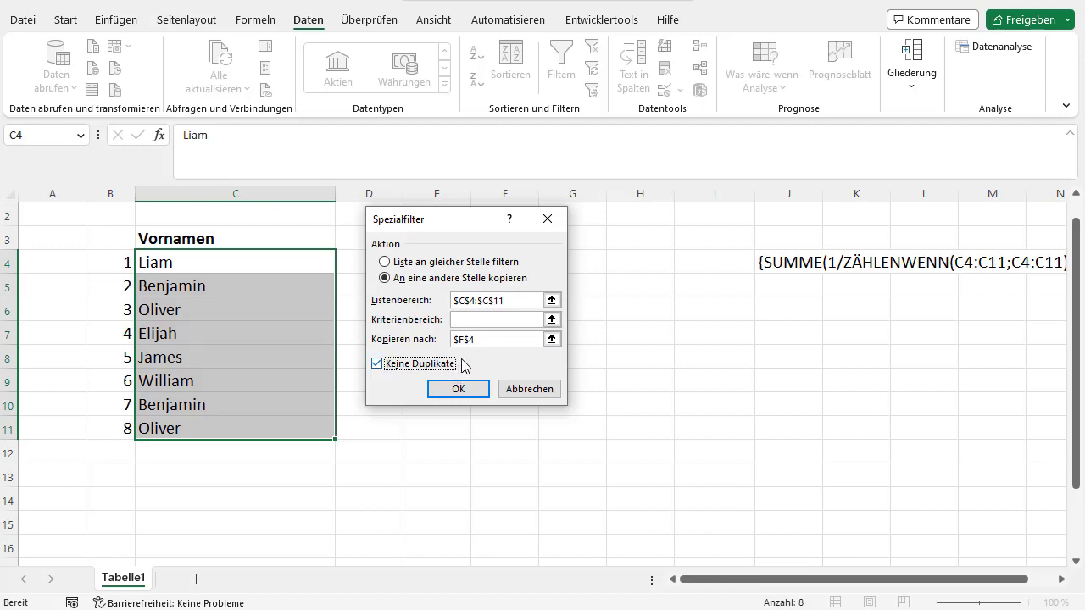
click(552, 339)
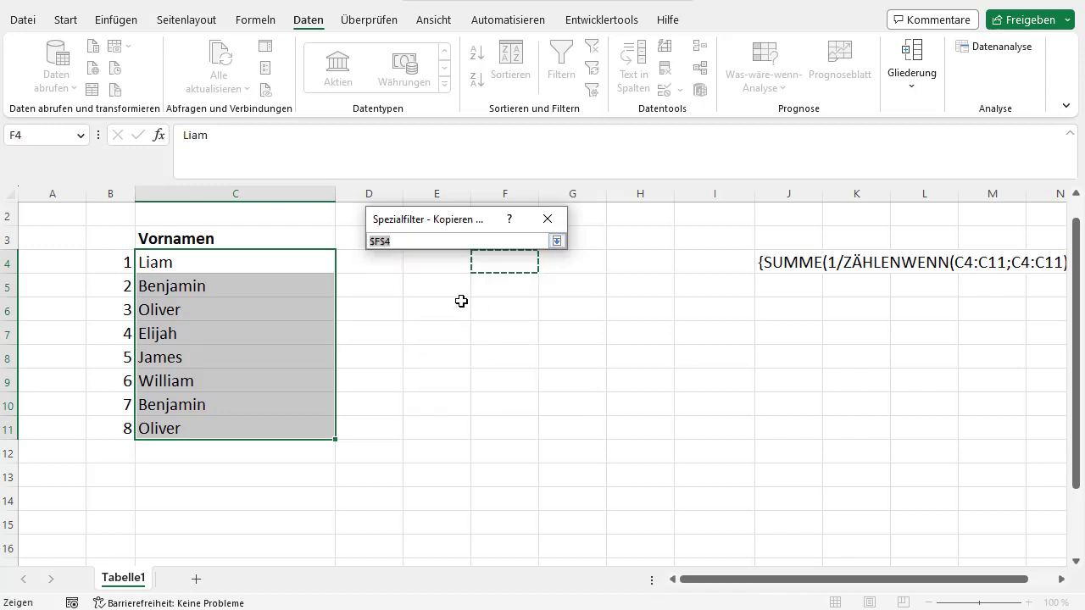
click(435, 265)
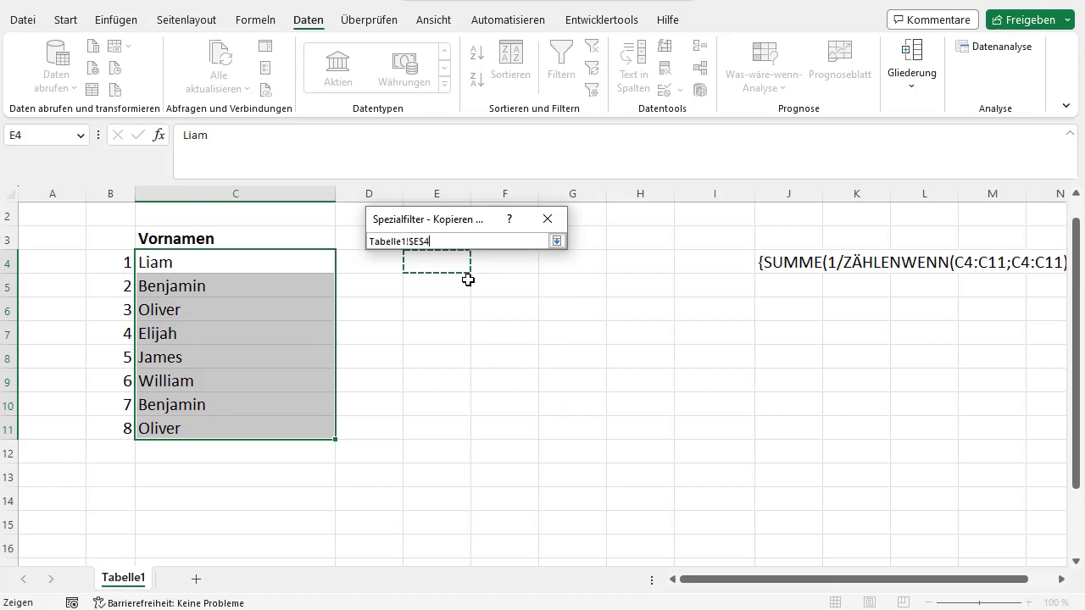
click(556, 240)
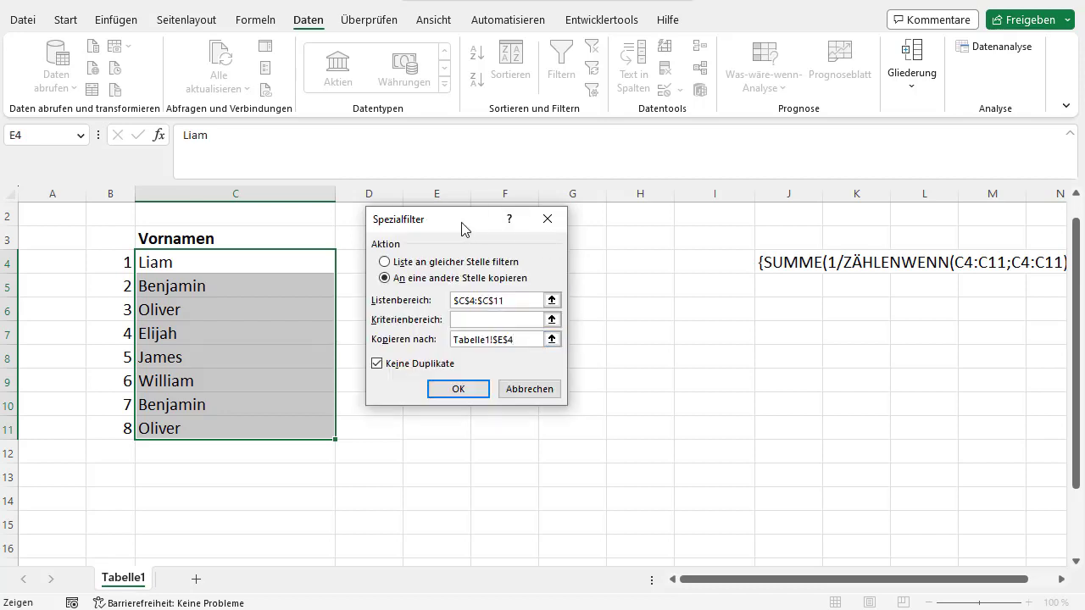
drag(479, 221, 651, 209)
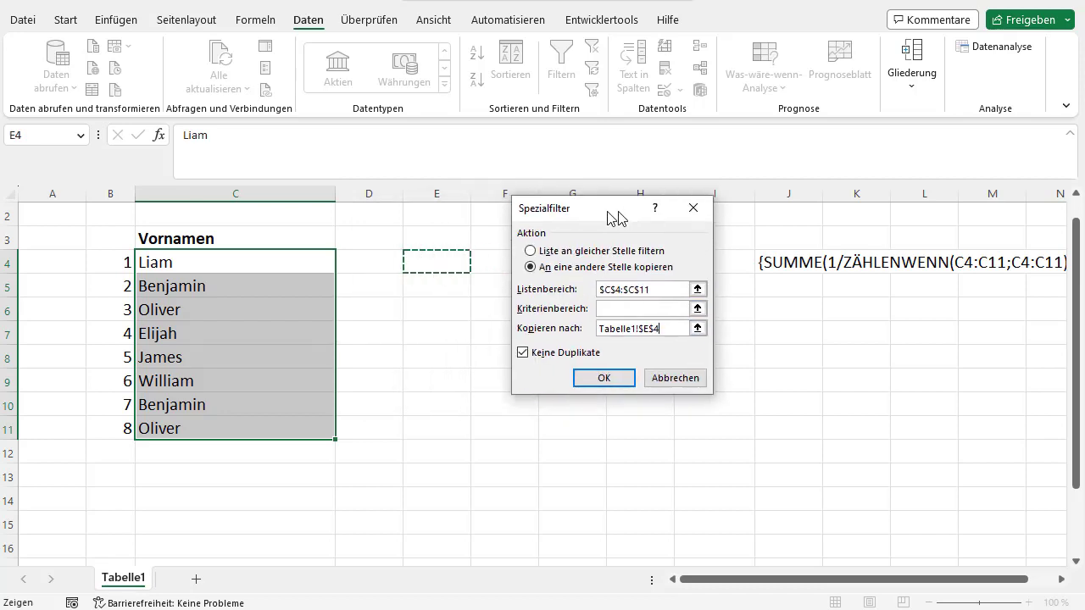
click(630, 379)
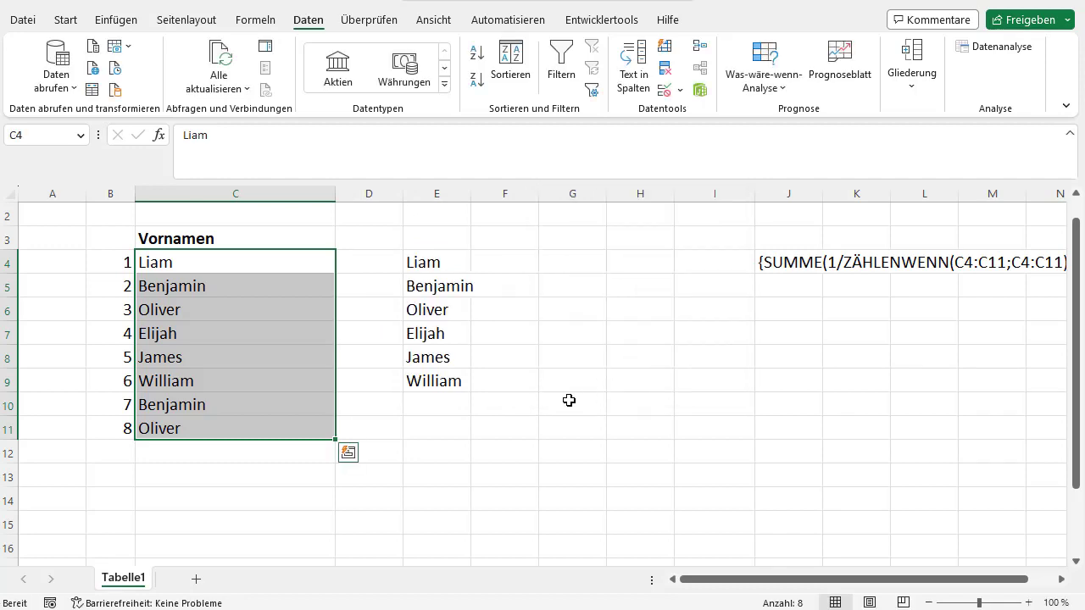
- Enter =ANZAHL2(E4:E11) in F4 to count the unique names, then select E4:F10
click(454, 268)
key(ctrl+shift+Down)
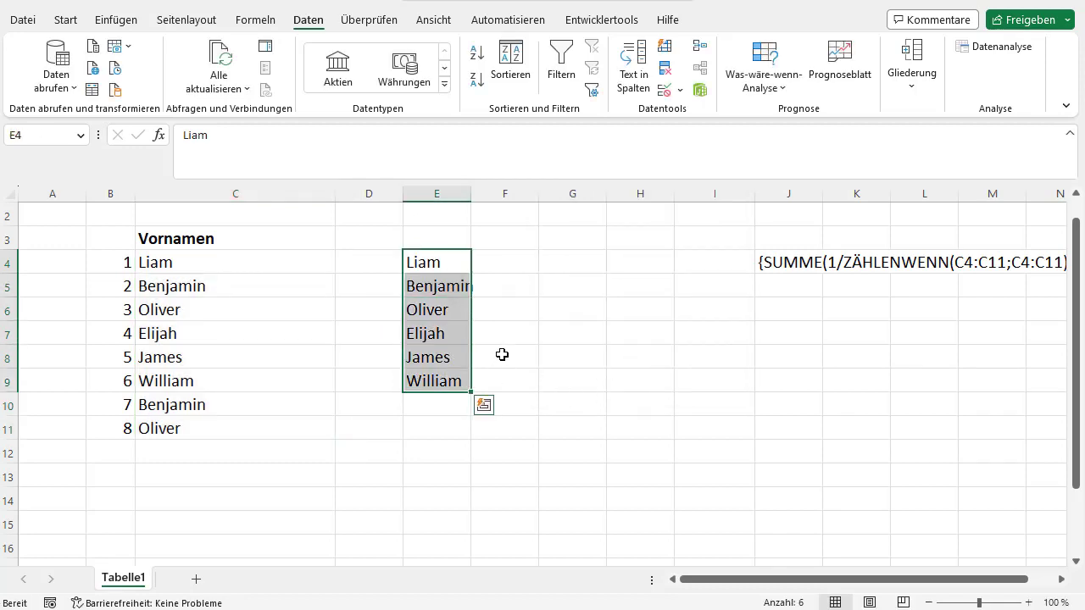
click(517, 261)
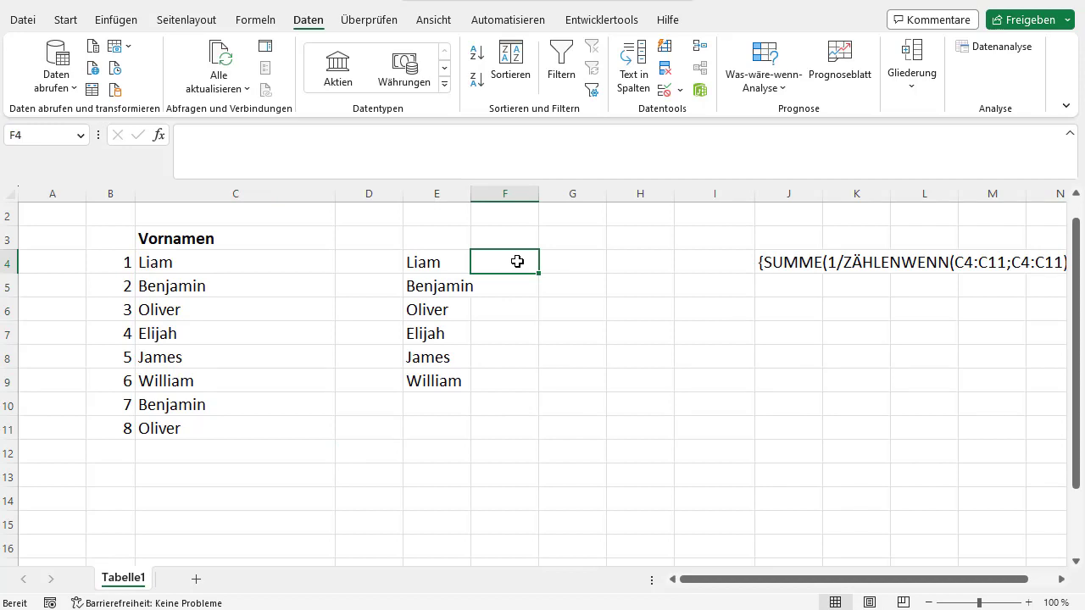
text(=ANZAHL2()
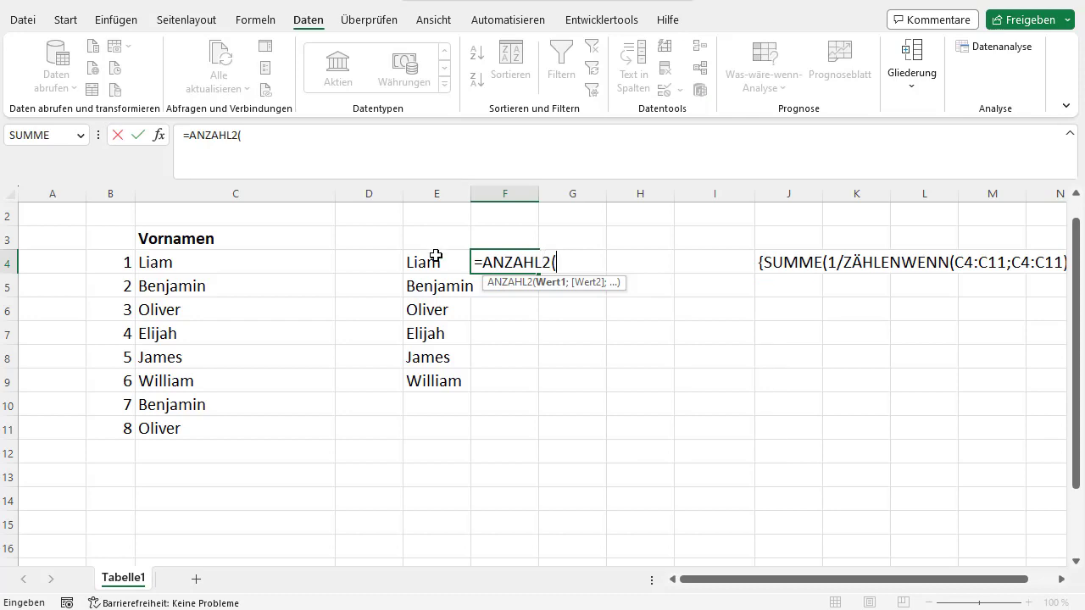
drag(436, 255, 459, 426)
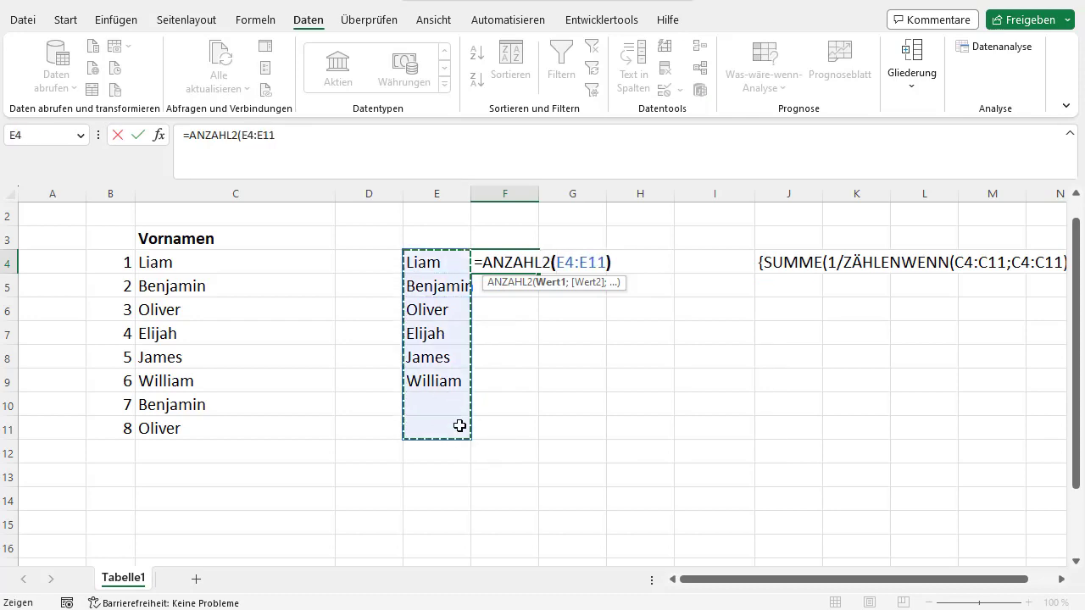
key(Return)
click(489, 269)
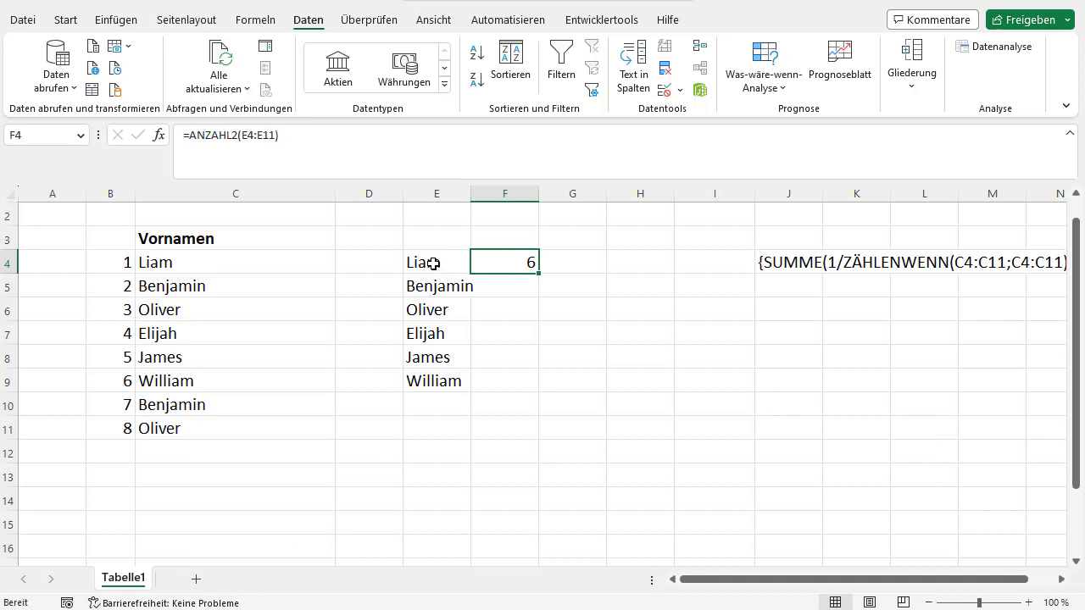
drag(437, 265, 531, 404)
- Delete the copied unique names and their count from E4:F10
key(Delete)
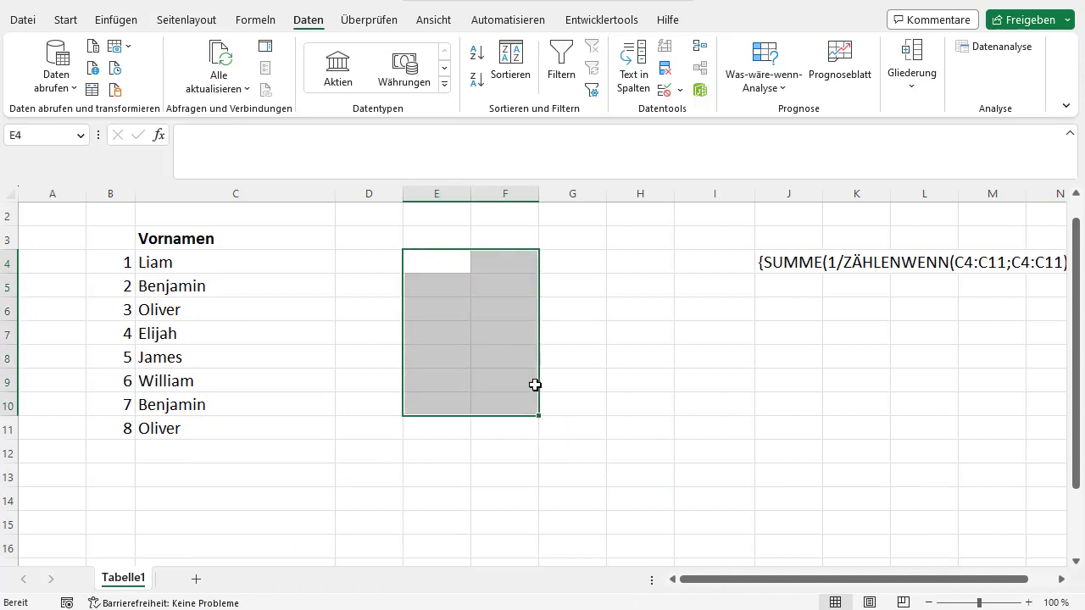
click(441, 268)
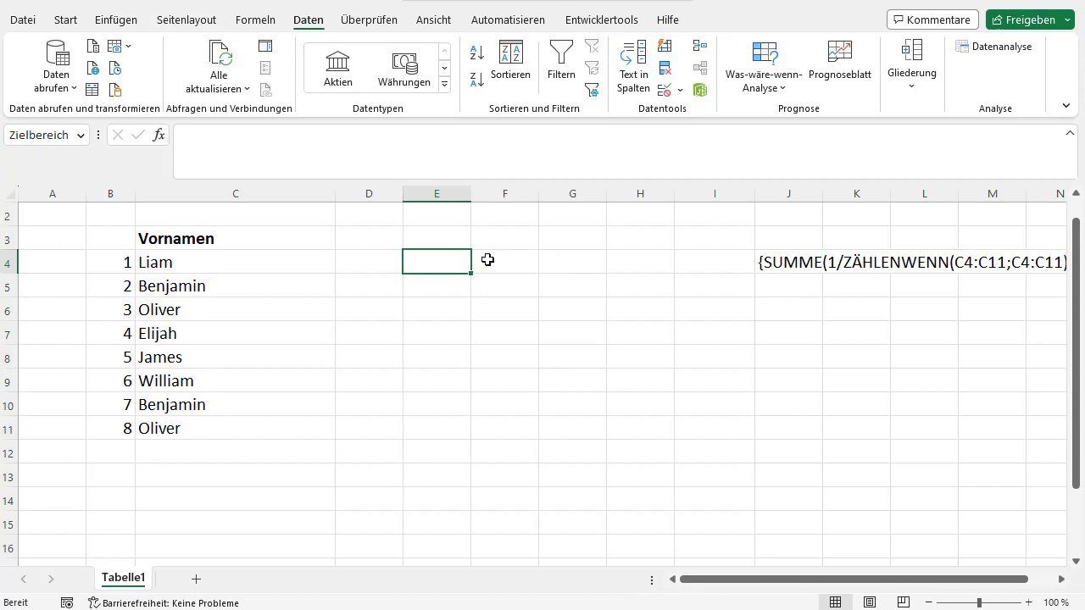
text(=)
key(Escape)
- Paste J4's =SUMME(1/ZÄHLENWENN(C4:C11;C4:C11)) into D4, check it shows 6, then delete it
click(782, 263)
drag(188, 137, 403, 134)
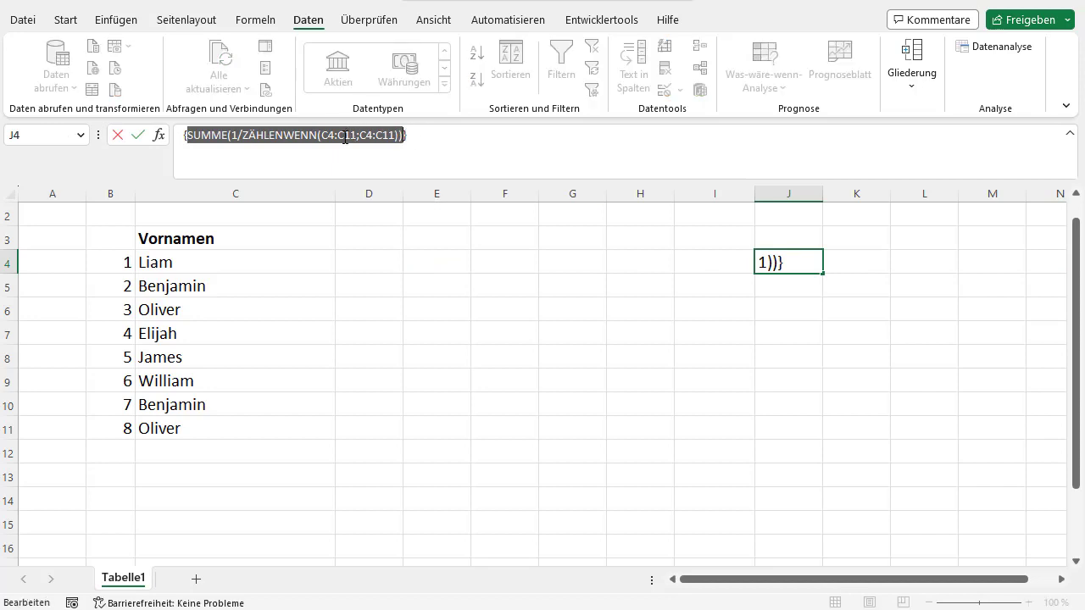
click(373, 268)
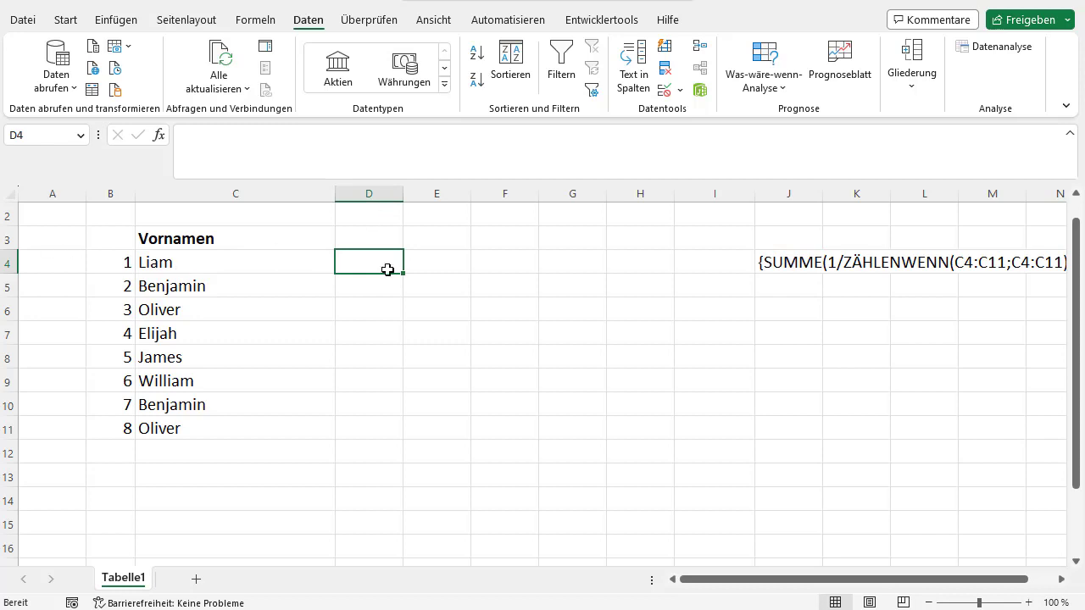
text(=)
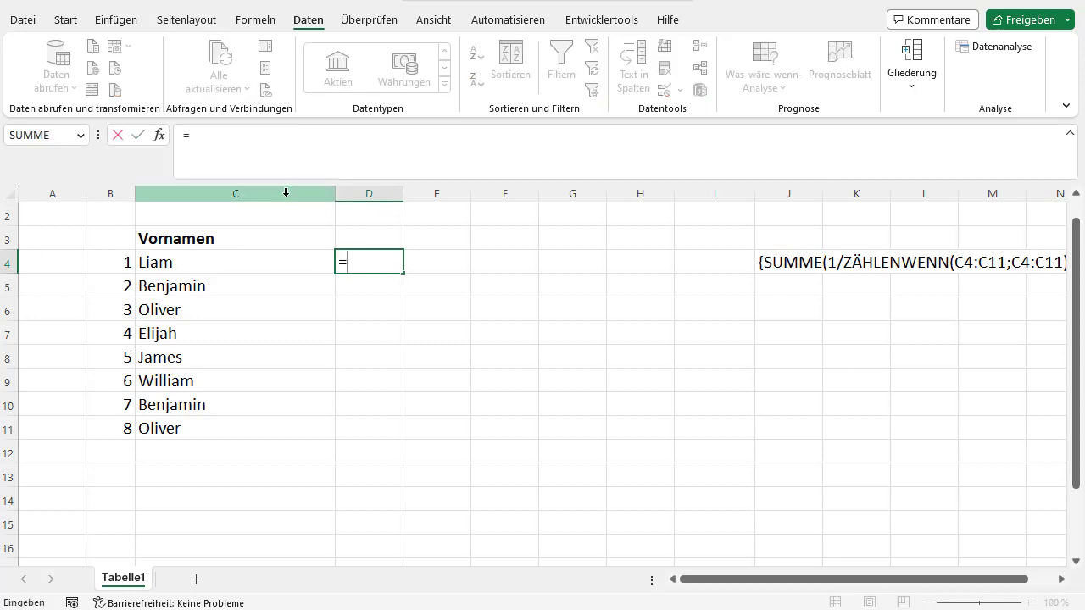
click(248, 145)
text(SUMME(1/ZÄHLENWENN(C4:C11;C4:C11)))
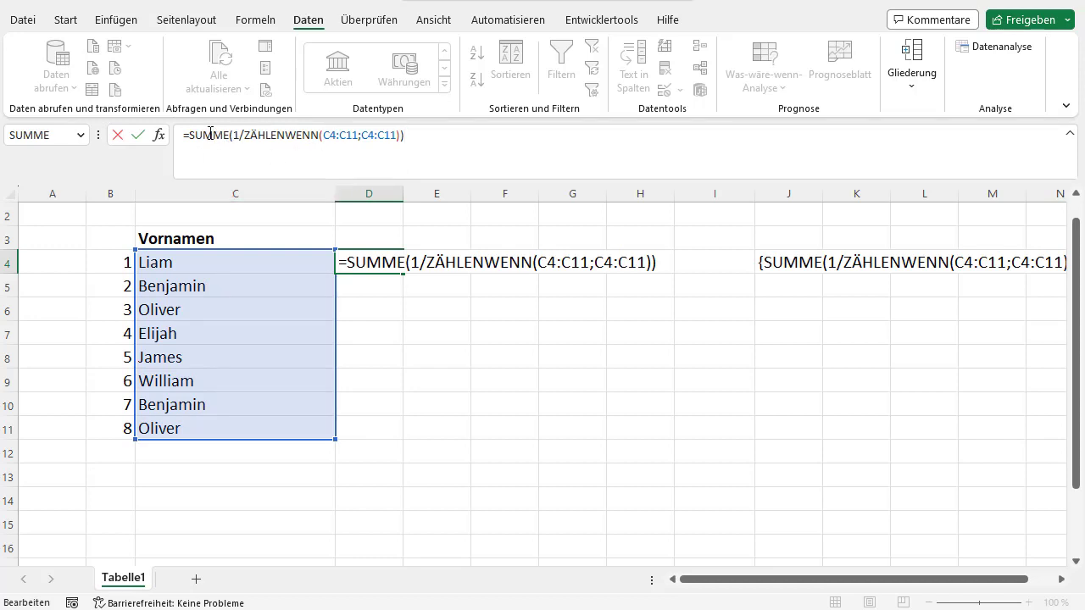
click(211, 135)
click(273, 140)
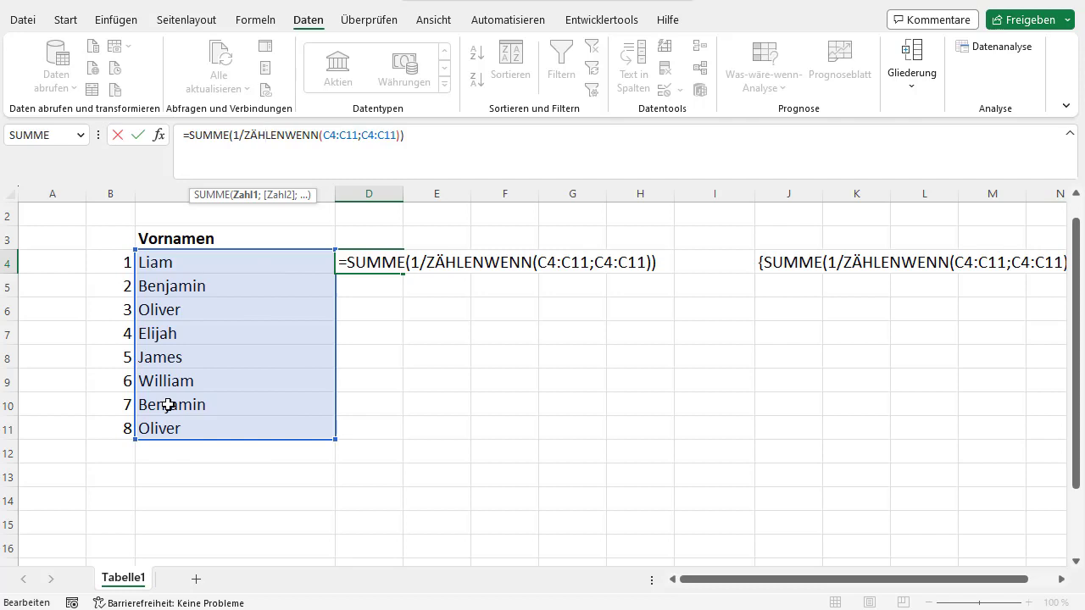
key(Return)
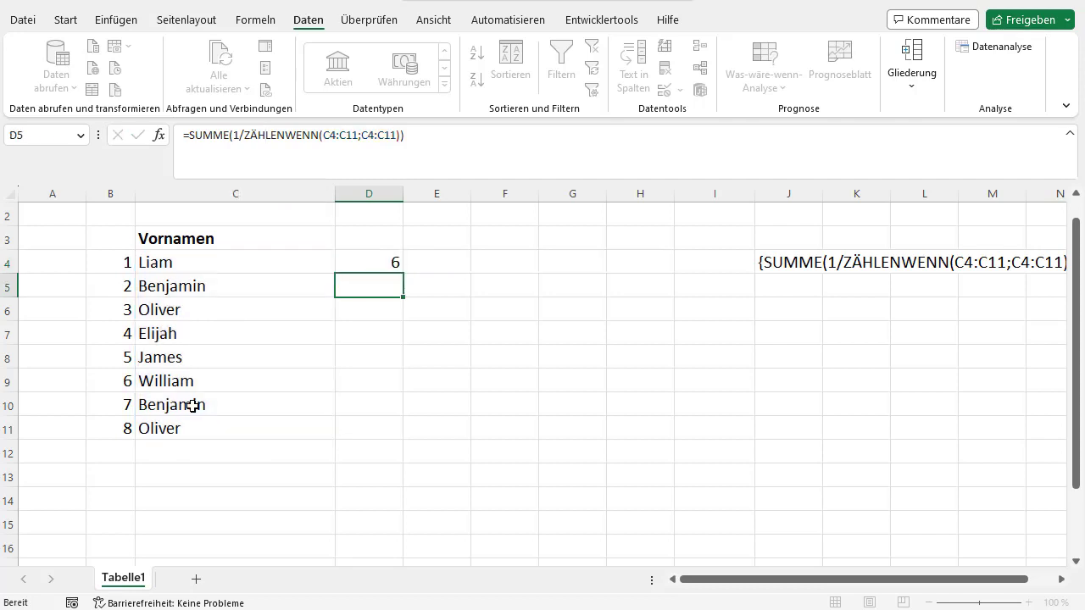
key(Up)
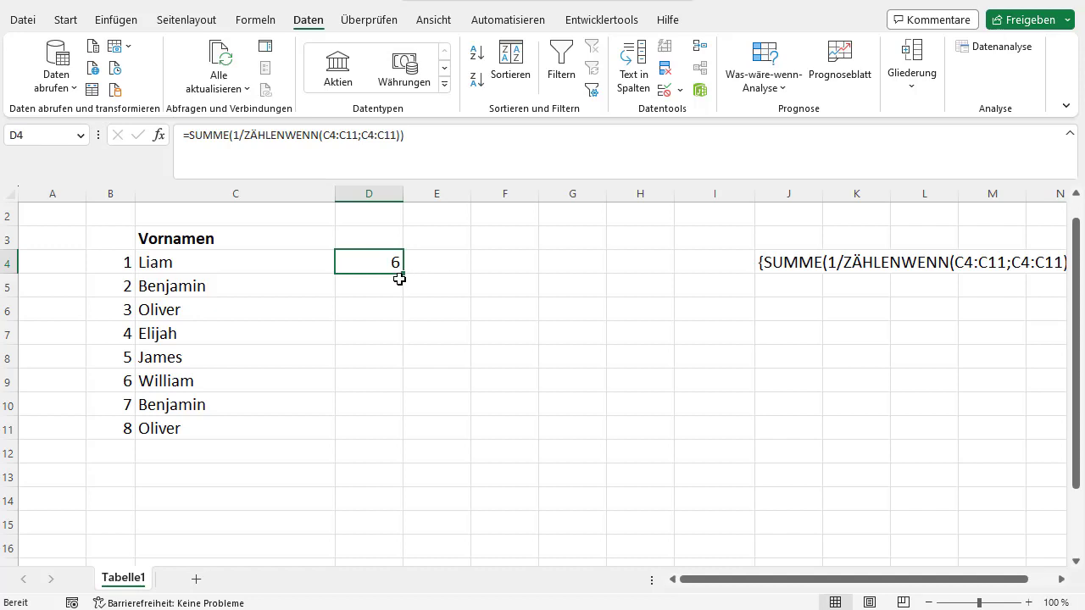
key(Delete)
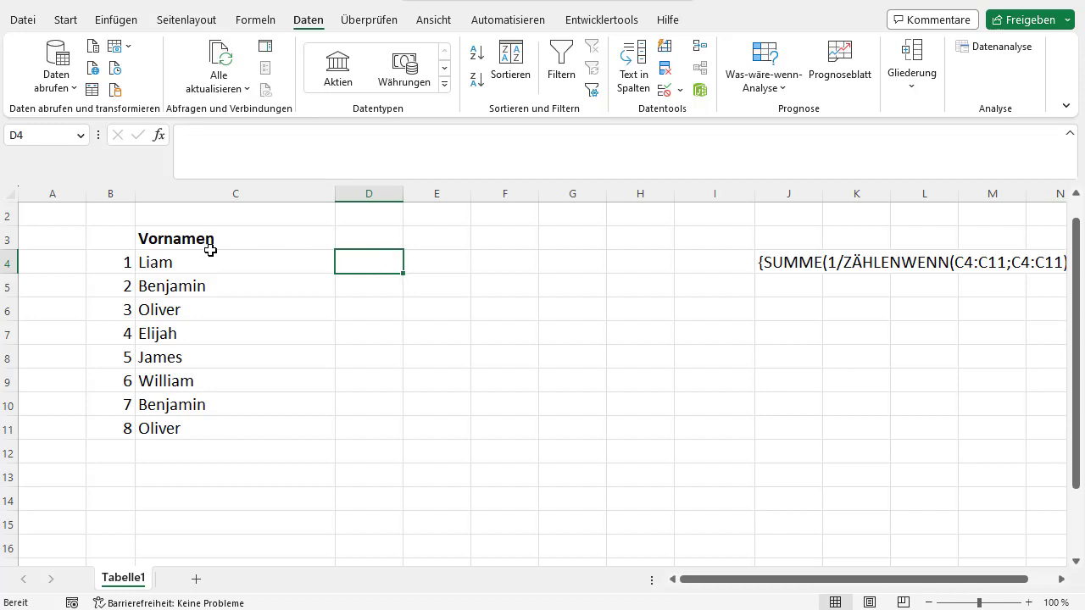
- Run Duplikate entfernen on C4:C11 with the current selection, keeping 6 unique first names
drag(220, 261, 213, 429)
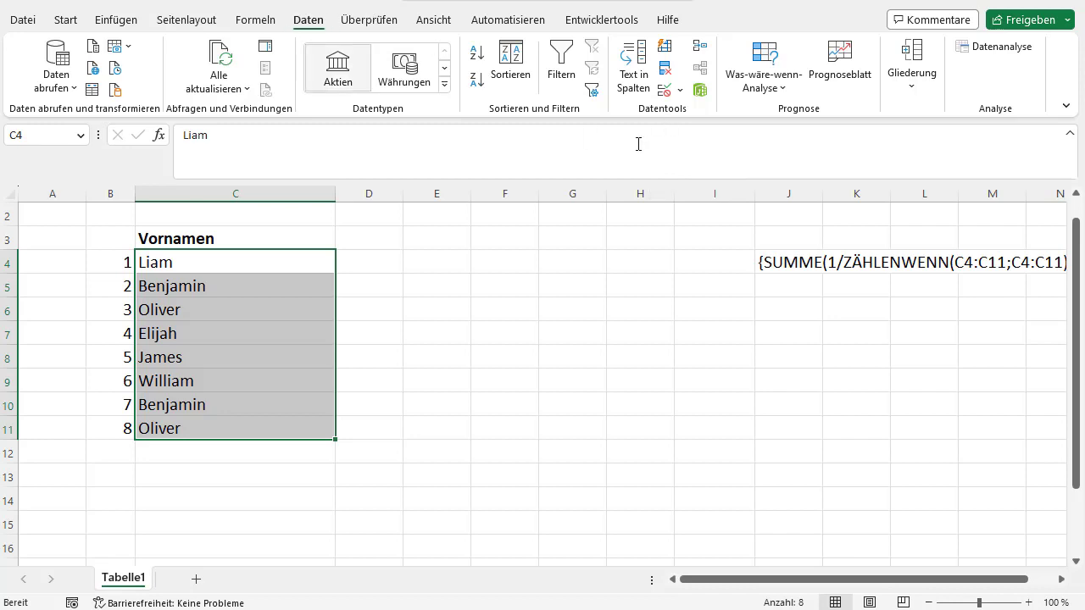
click(667, 79)
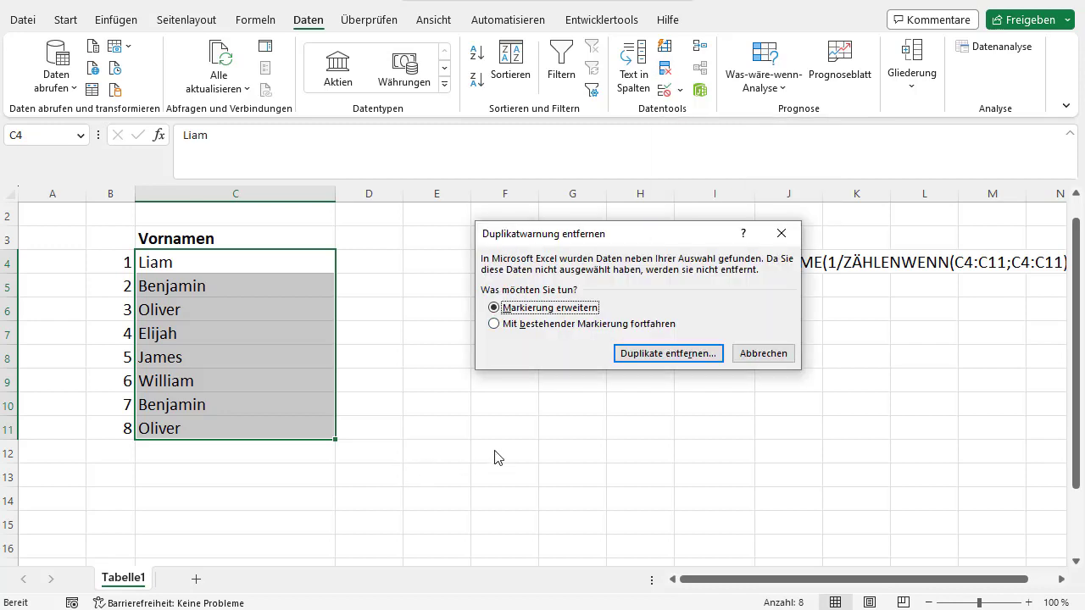
drag(607, 236, 531, 229)
click(533, 315)
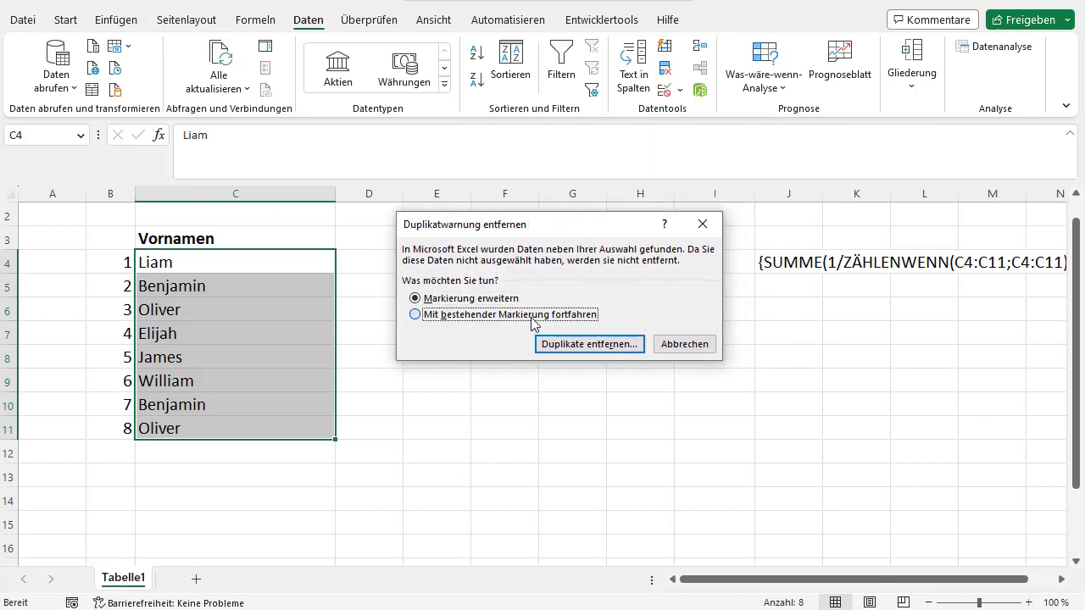
click(593, 348)
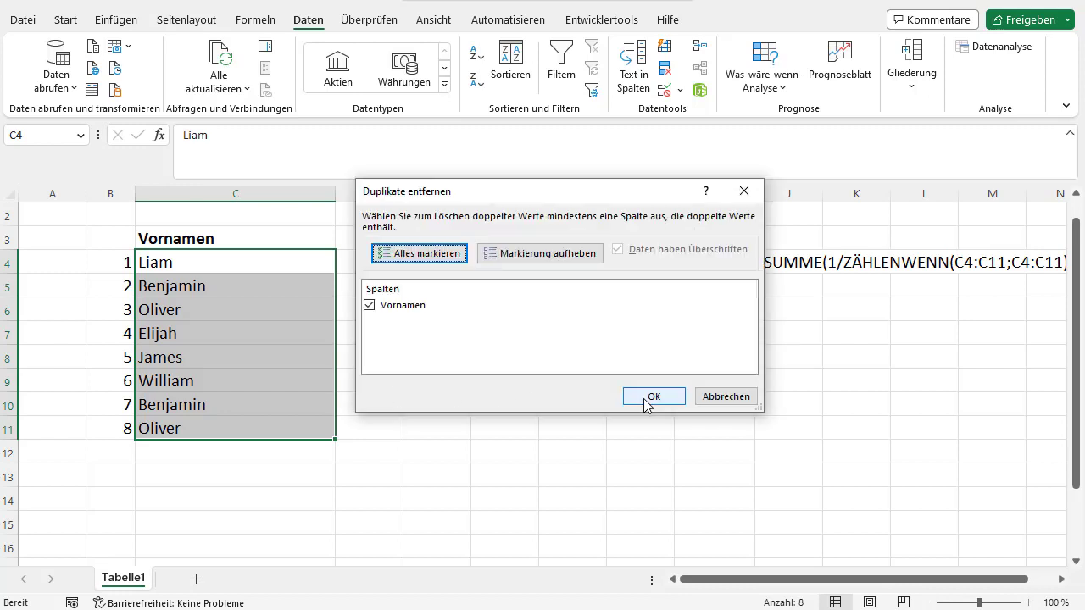
click(658, 399)
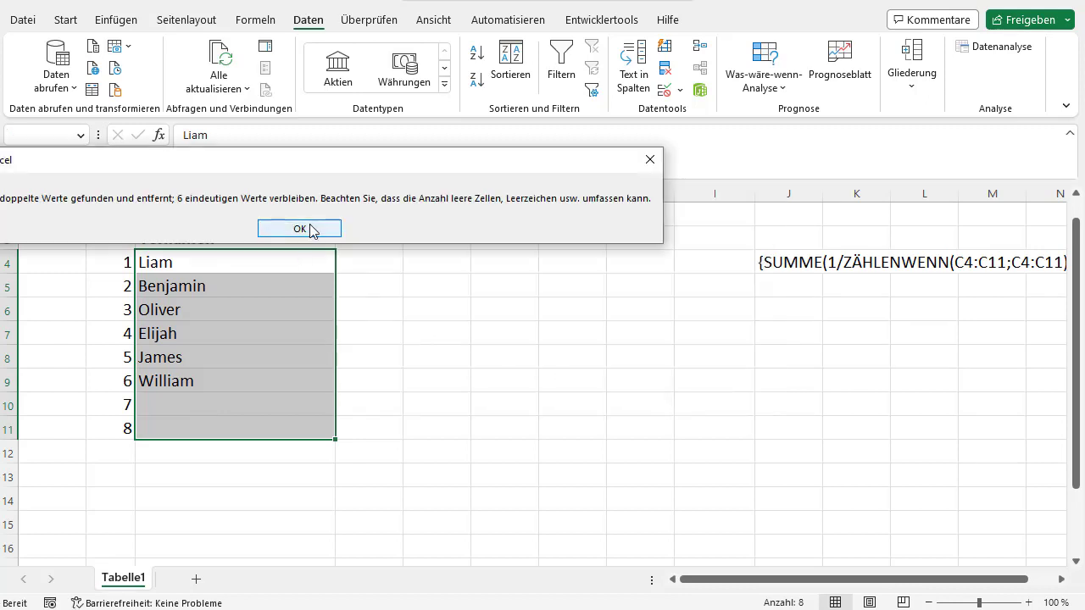
click(304, 229)
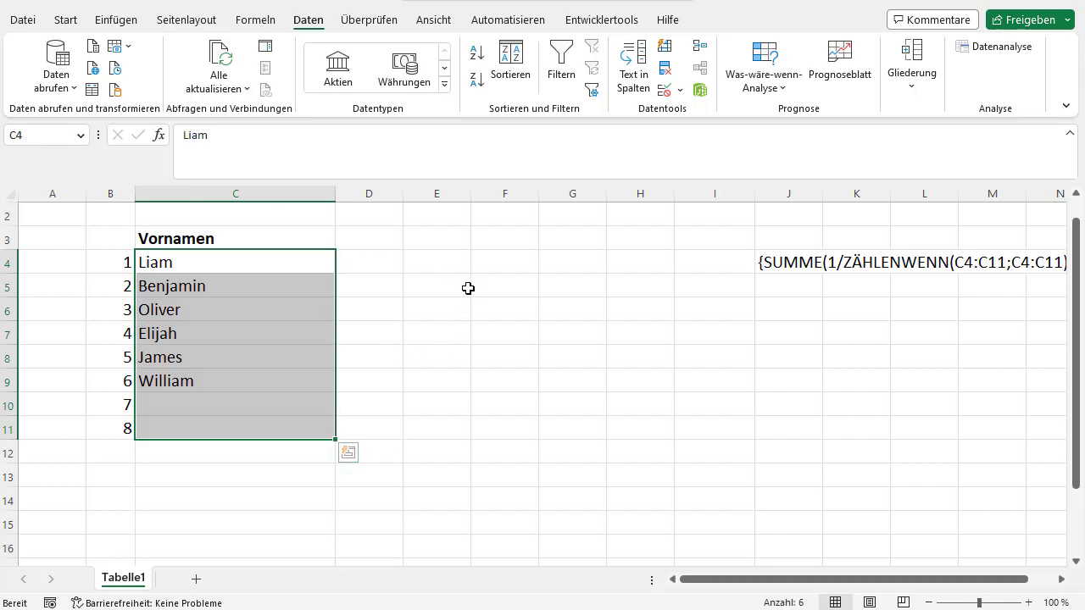
- Enter =ANZAHL2(C4:C11) in E4, fixing the #NAME? error, so it returns 6
click(458, 271)
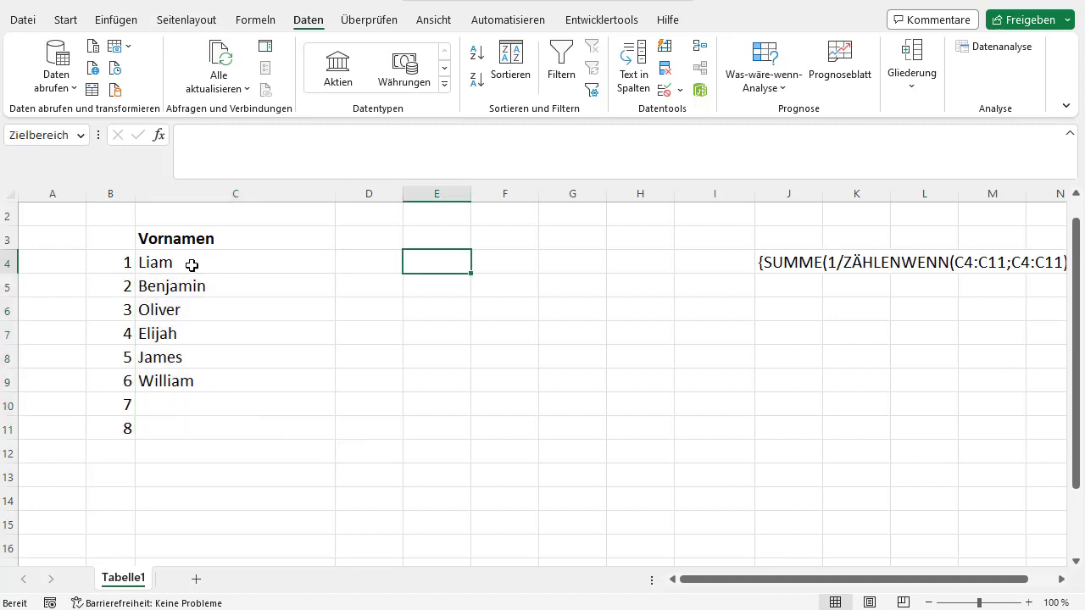
text(=)
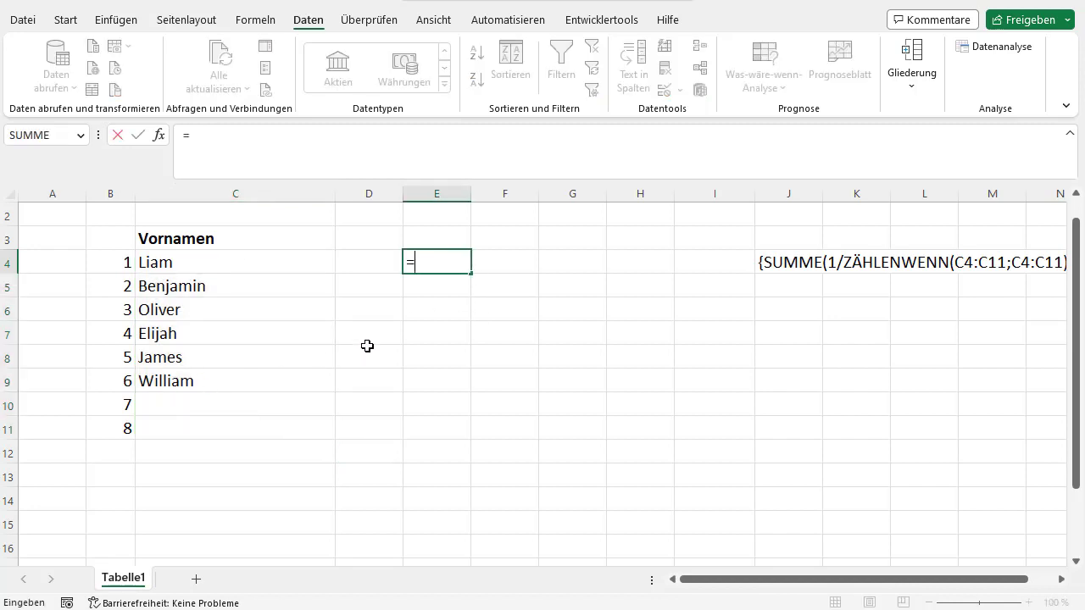
text(AN)
key(Down)
key(Return)
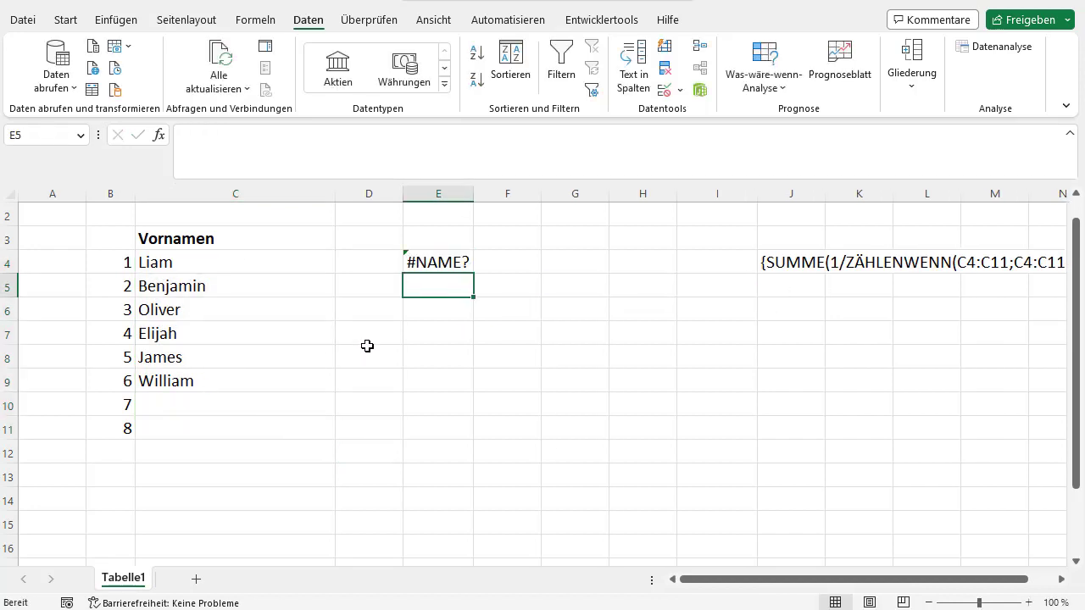
click(437, 259)
click(245, 141)
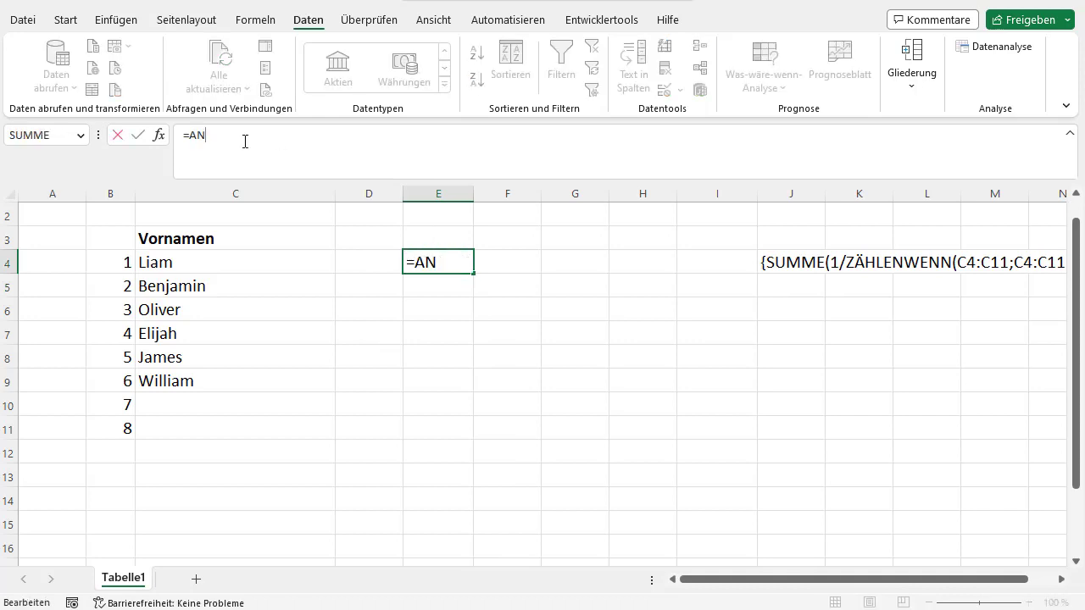
text(ZA)
key(Down)
key(Tab)
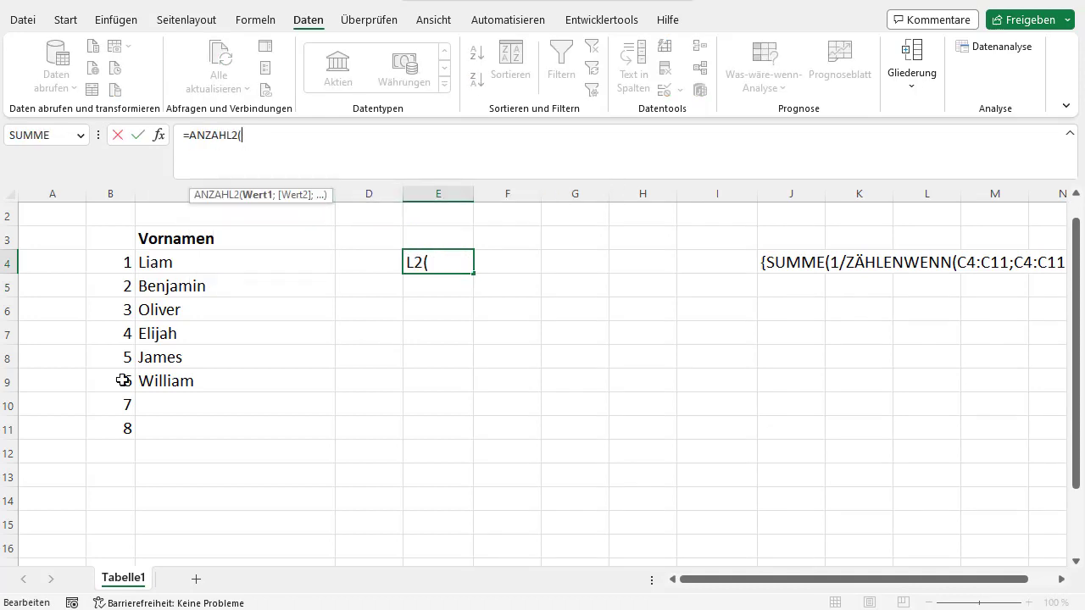
drag(200, 267, 203, 435)
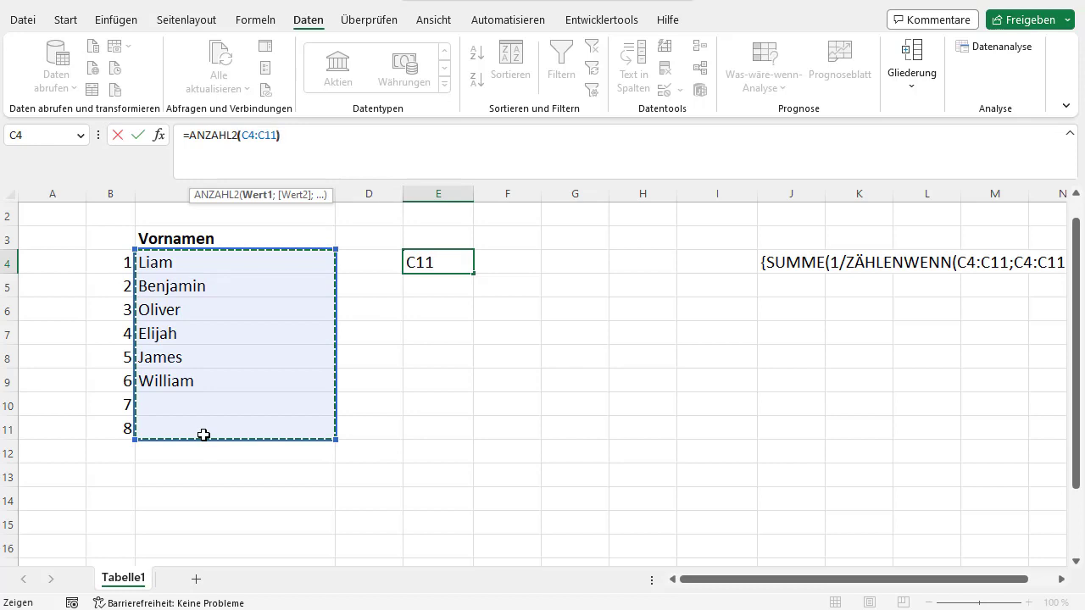
key(Return)
click(424, 262)
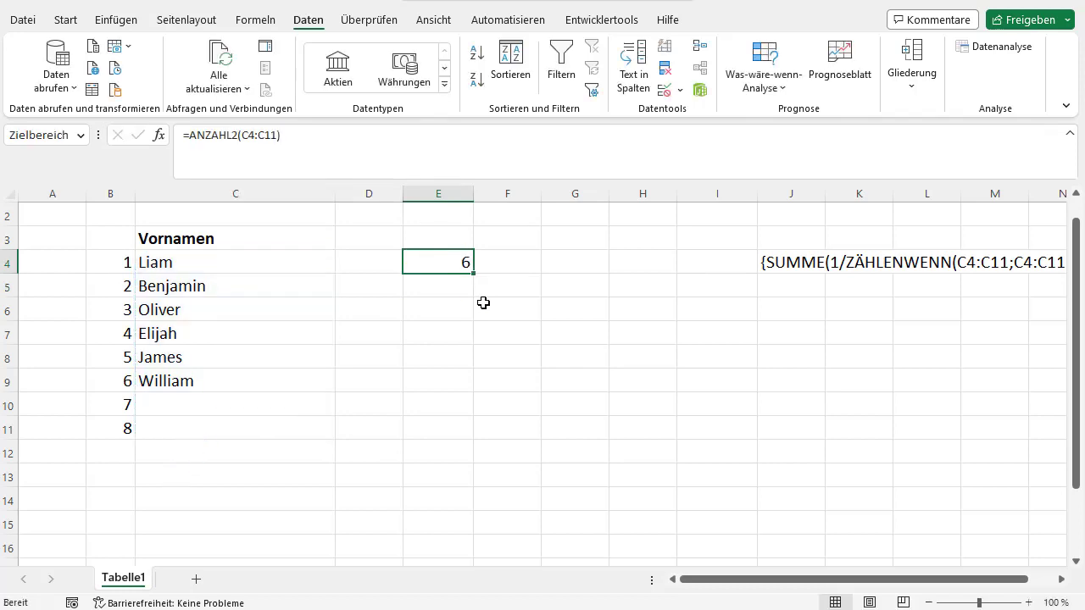